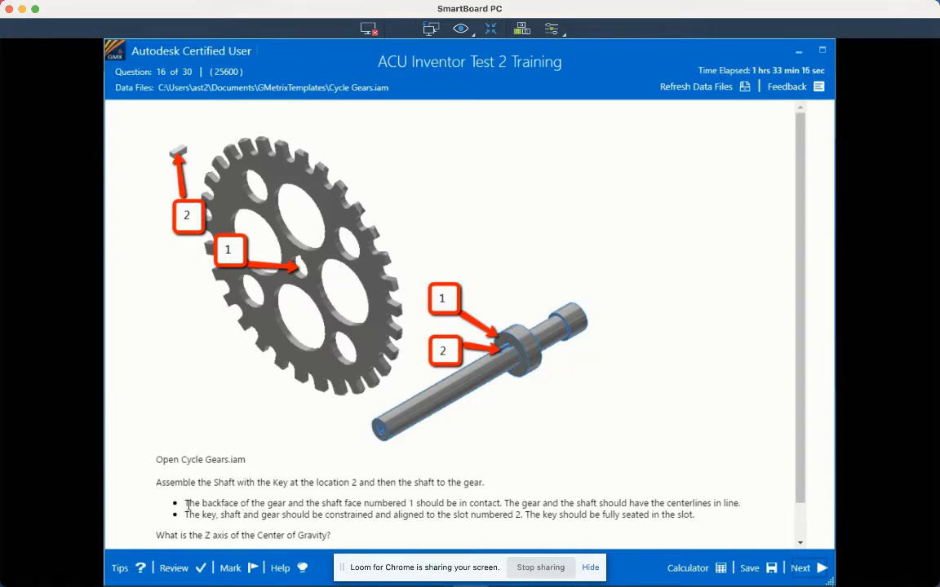
Switch to the Cycle Gears assembly in Inventor and move the key next to the shaft's collar
{"action": "left_click_drag", "start_coordinate": [186, 505], "coordinate": [490, 504]}
{"action": "left_click", "coordinate": [229, 503]}
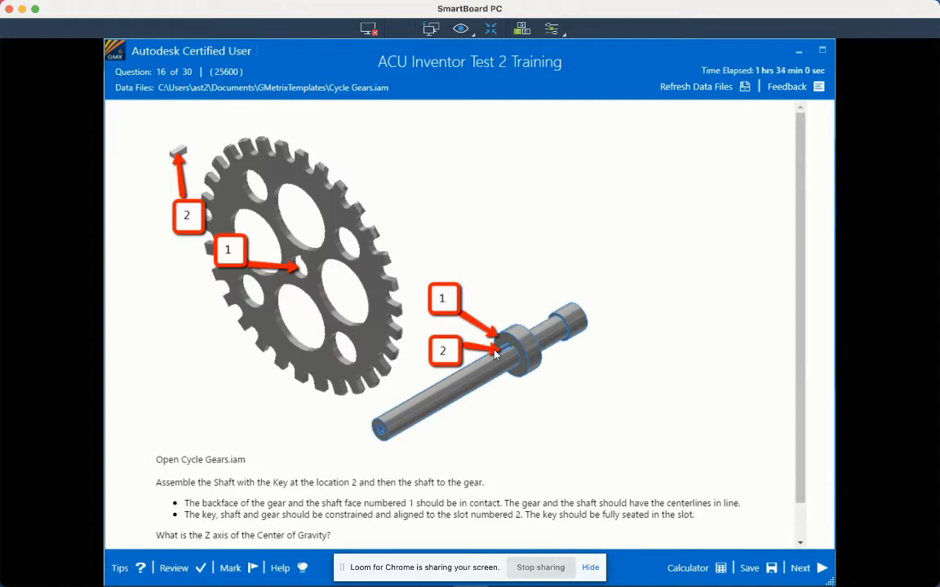
{"action": "key", "text": "alt+Tab"}
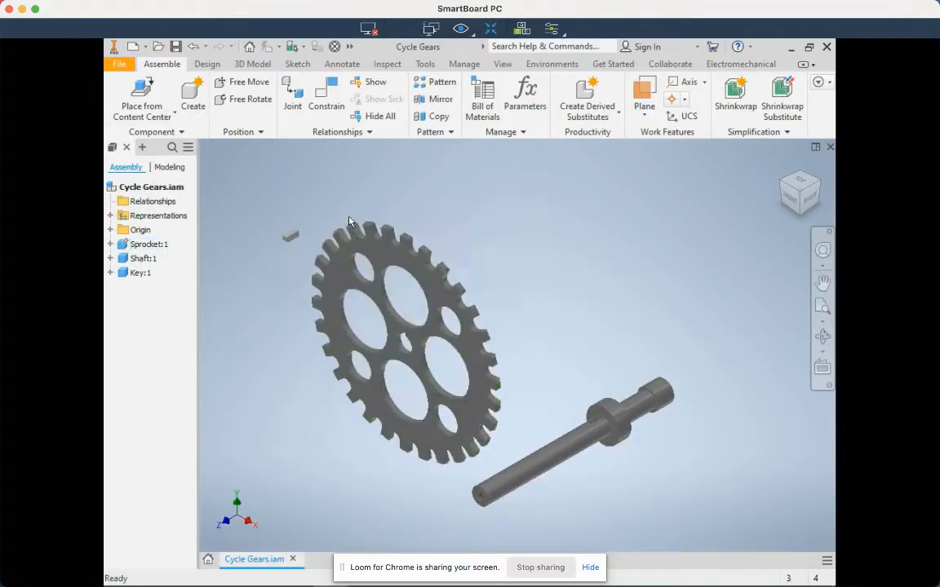
{"action": "left_click_drag", "start_coordinate": [289, 245], "coordinate": [572, 412]}
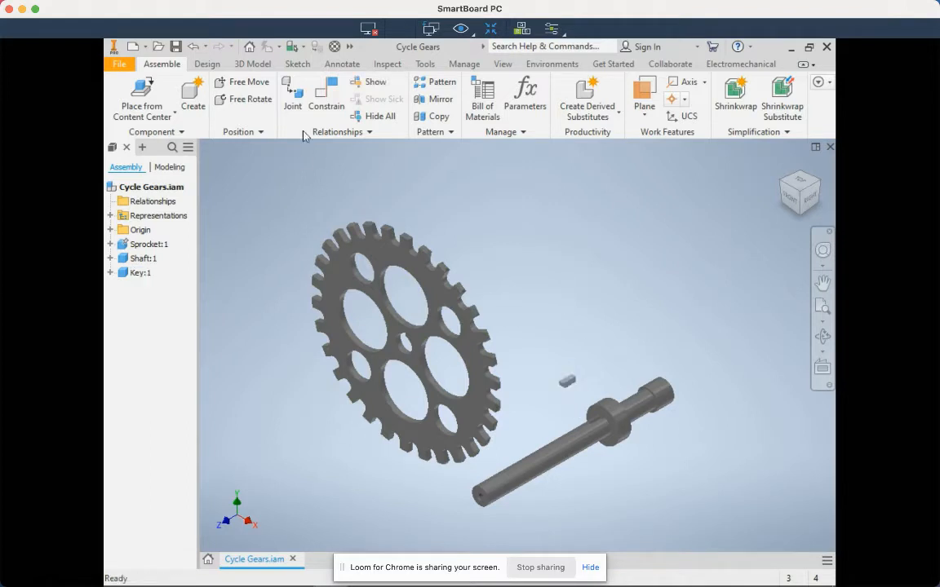
Mate the key's bottom face to the floor of the shaft's slot with a 0 mm offset
{"action": "left_click", "coordinate": [325, 96]}
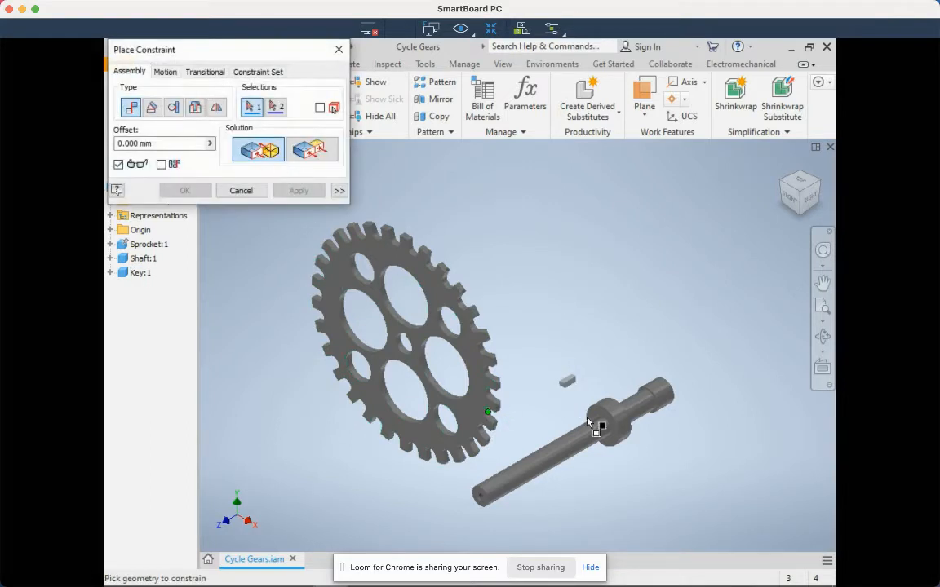
{"action": "scroll", "coordinate": [597, 406], "scroll_direction": "up", "scroll_amount": 5}
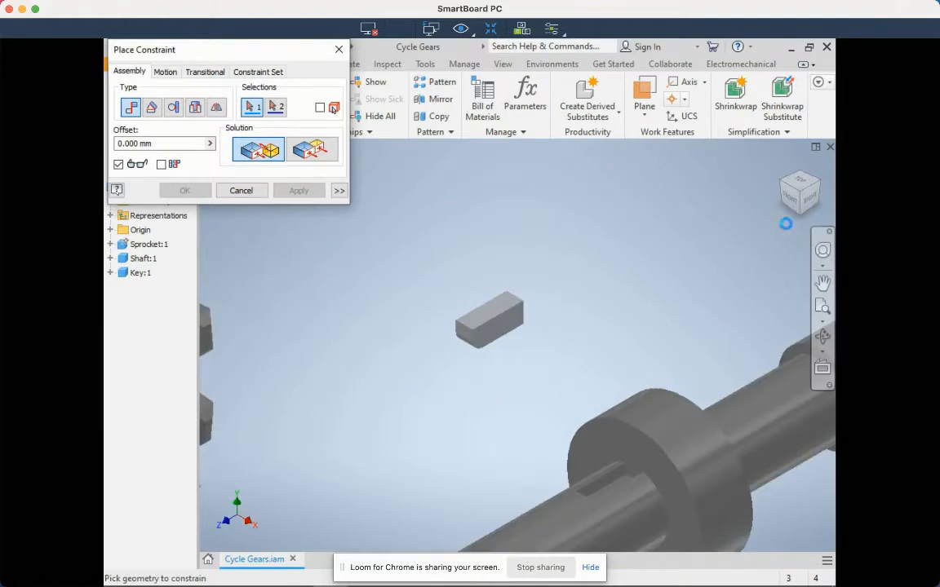
{"action": "scroll", "coordinate": [633, 327], "scroll_direction": "up", "scroll_amount": 3}
{"action": "scroll", "coordinate": [693, 294], "scroll_direction": "down", "scroll_amount": 4}
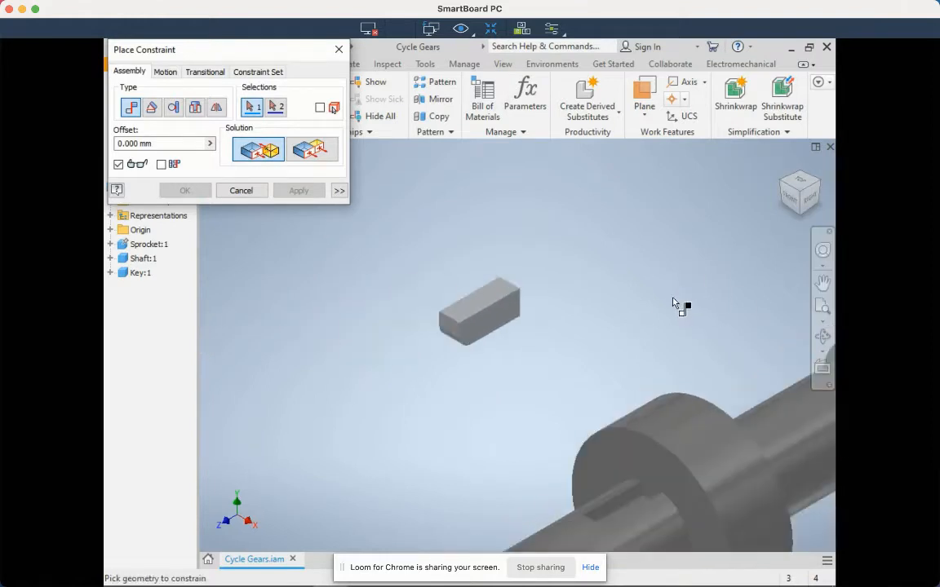
{"action": "left_click_drag", "start_coordinate": [776, 216], "coordinate": [703, 372]}
{"action": "scroll", "coordinate": [648, 488], "scroll_direction": "up", "scroll_amount": 3}
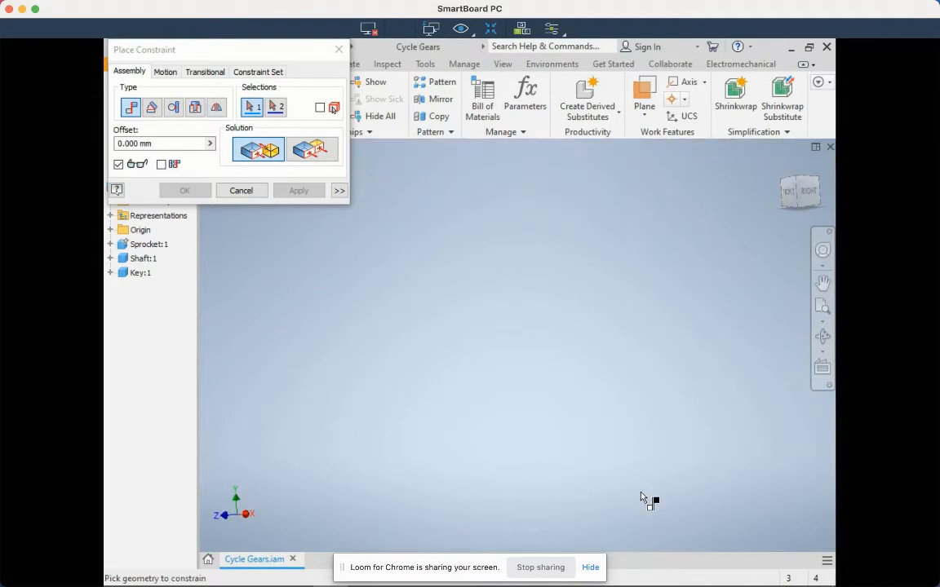
{"action": "scroll", "coordinate": [639, 500], "scroll_direction": "down", "scroll_amount": 10}
{"action": "scroll", "coordinate": [637, 512], "scroll_direction": "up", "scroll_amount": 3}
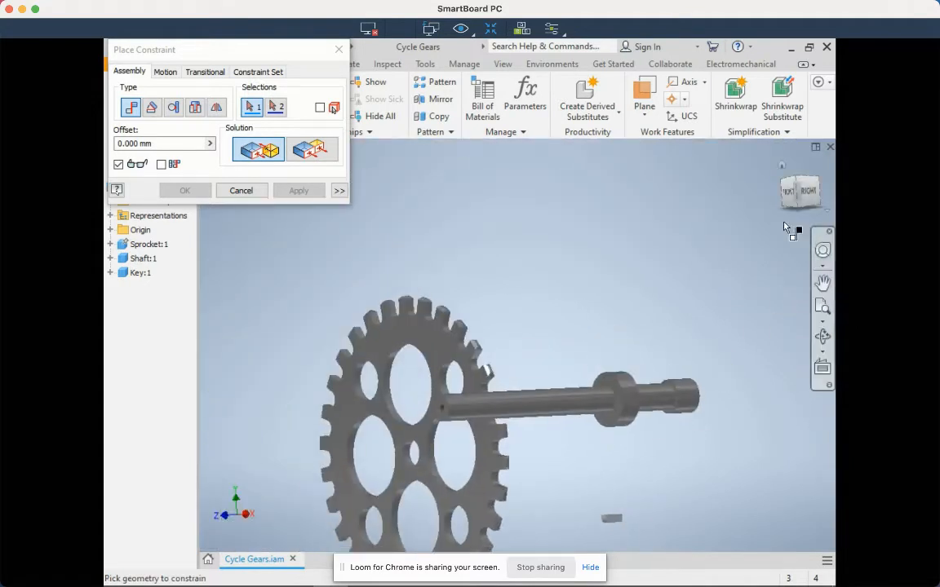
{"action": "mouse_move", "coordinate": [793, 184]}
{"action": "left_mouse_down"}
{"action": "mouse_move", "coordinate": [804, 193]}
{"action": "mouse_move", "coordinate": [662, 459]}
{"action": "left_mouse_up"}
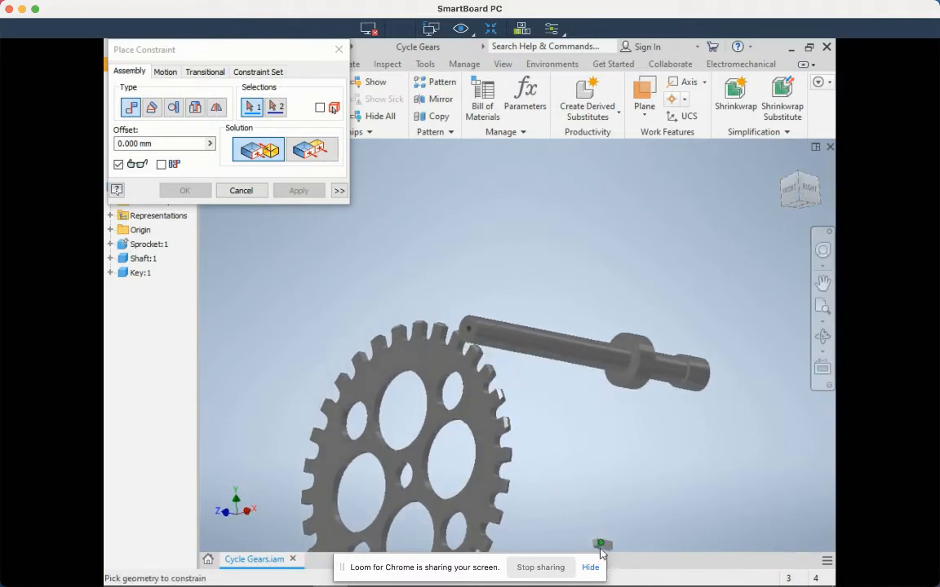
{"action": "left_click", "coordinate": [823, 284]}
{"action": "left_click_drag", "start_coordinate": [666, 471], "coordinate": [674, 351]}
{"action": "left_click", "coordinate": [819, 284]}
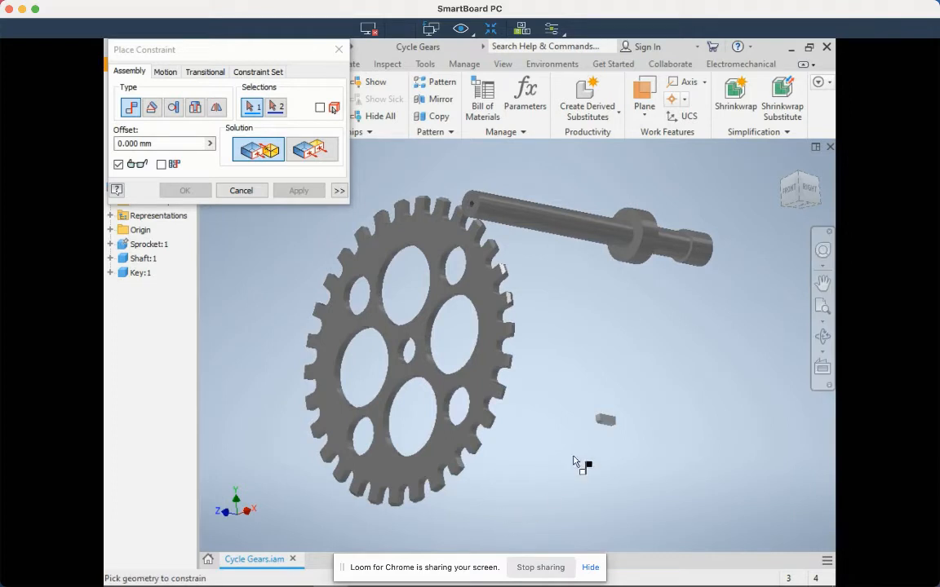
{"action": "scroll", "coordinate": [611, 426], "scroll_direction": "up", "scroll_amount": 1}
{"action": "scroll", "coordinate": [614, 426], "scroll_direction": "up", "scroll_amount": 5}
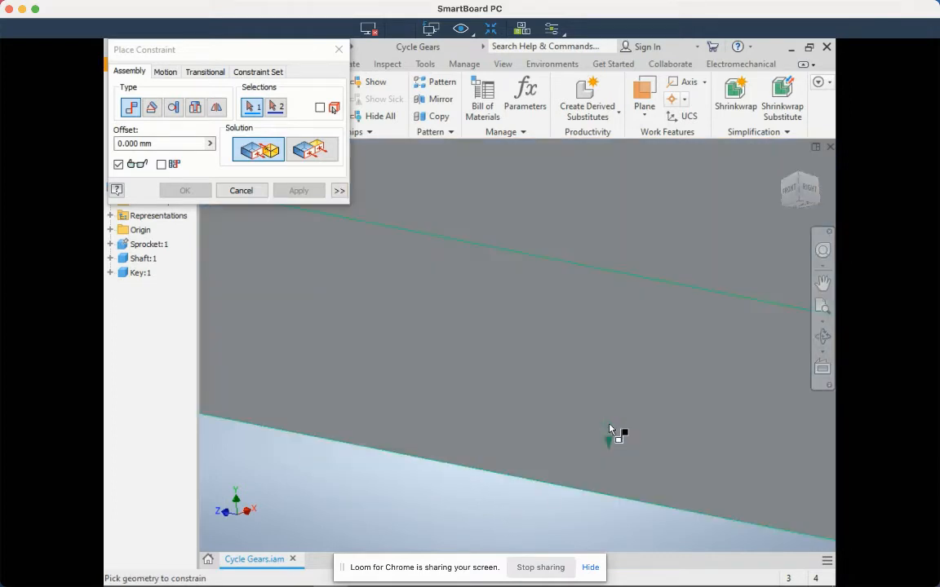
{"action": "left_click", "coordinate": [616, 427]}
{"action": "scroll", "coordinate": [614, 433], "scroll_direction": "down", "scroll_amount": 5}
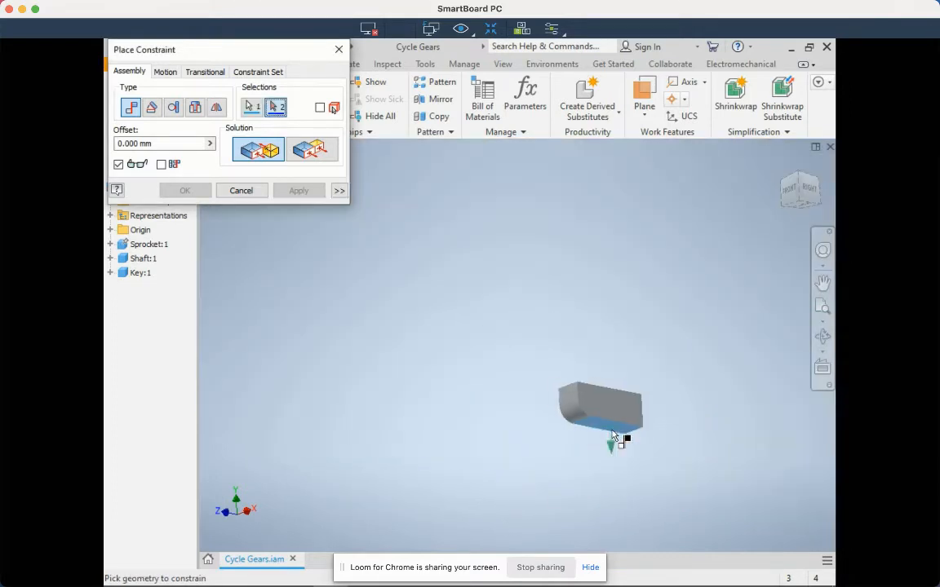
{"action": "left_click", "coordinate": [781, 169]}
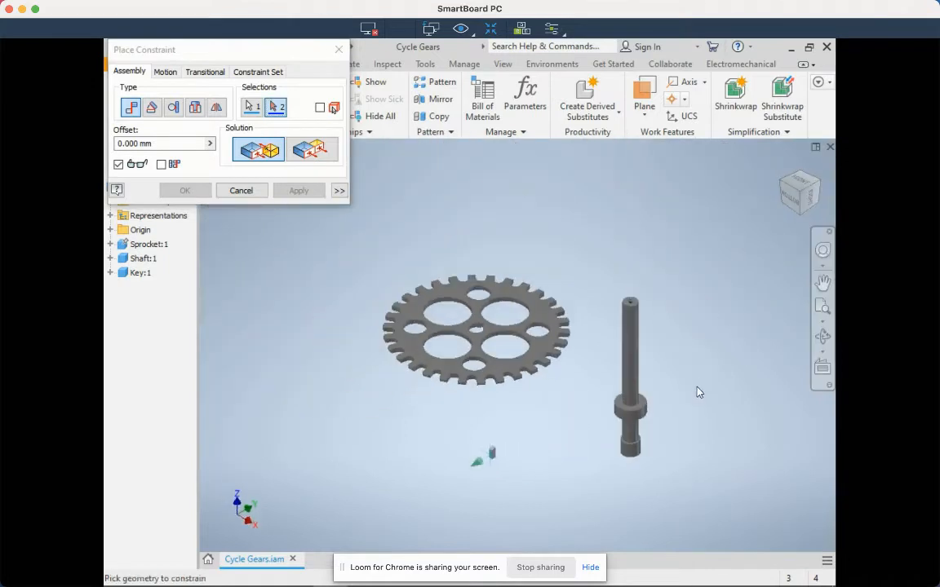
{"action": "left_click_drag", "start_coordinate": [787, 237], "coordinate": [751, 317]}
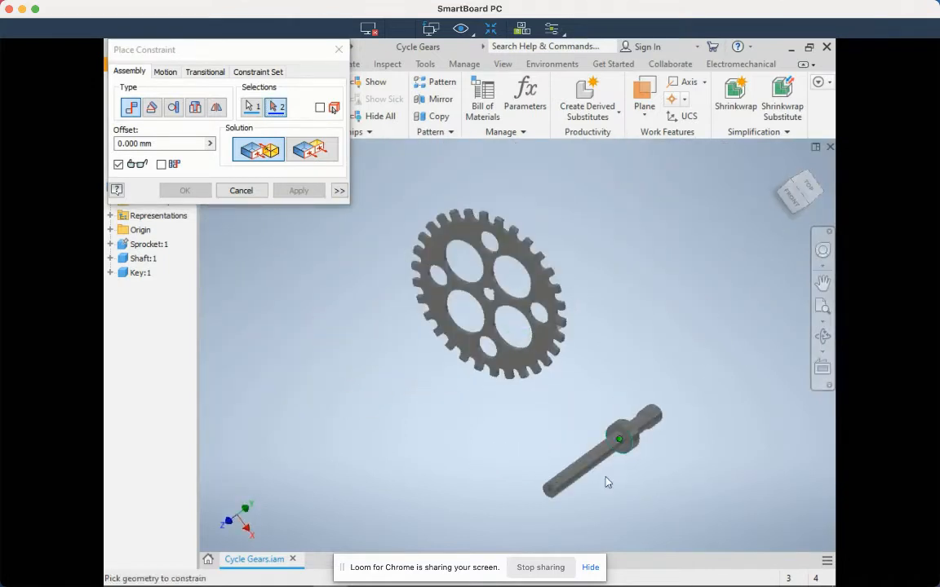
{"action": "scroll", "coordinate": [618, 457], "scroll_direction": "down", "scroll_amount": 1}
{"action": "scroll", "coordinate": [621, 457], "scroll_direction": "up", "scroll_amount": 6}
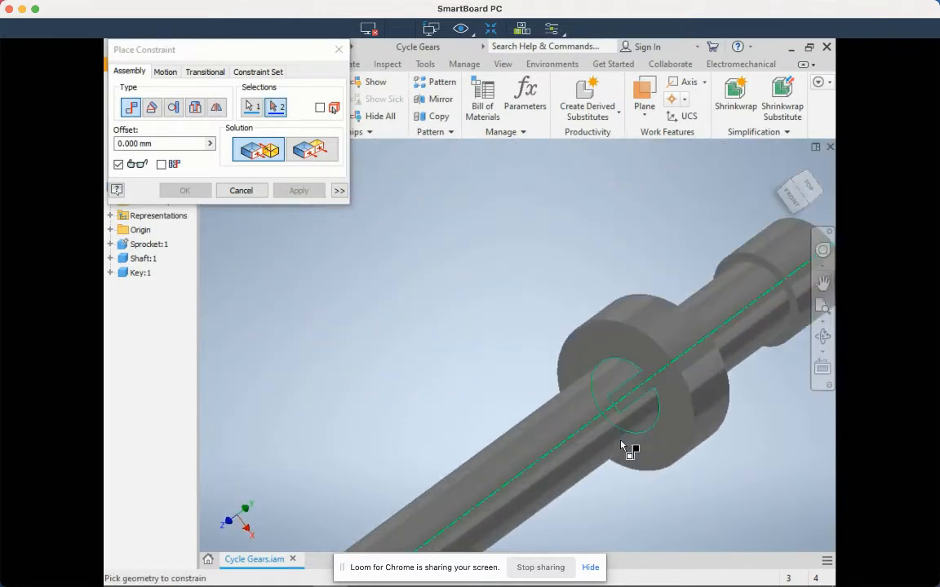
{"action": "left_click", "coordinate": [646, 381]}
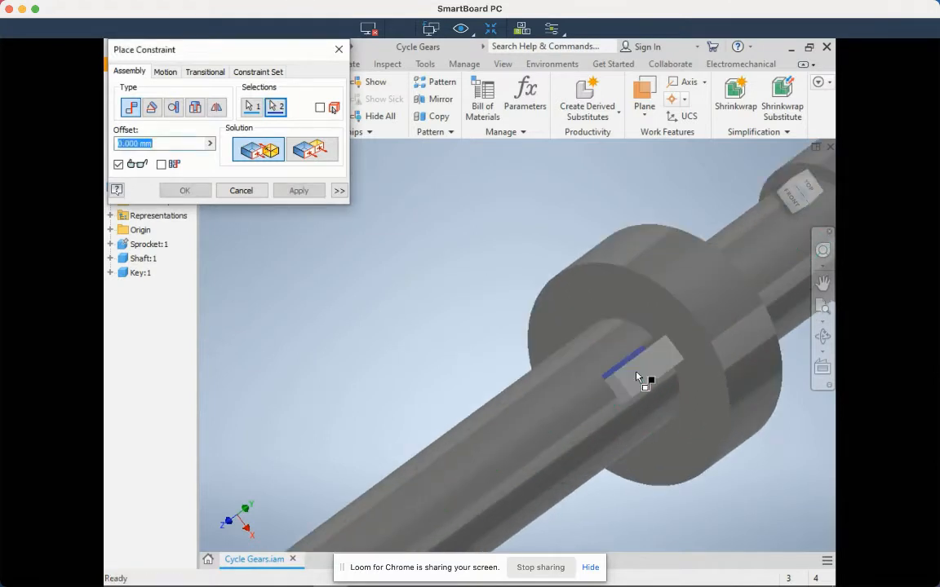
{"action": "left_click", "coordinate": [298, 190]}
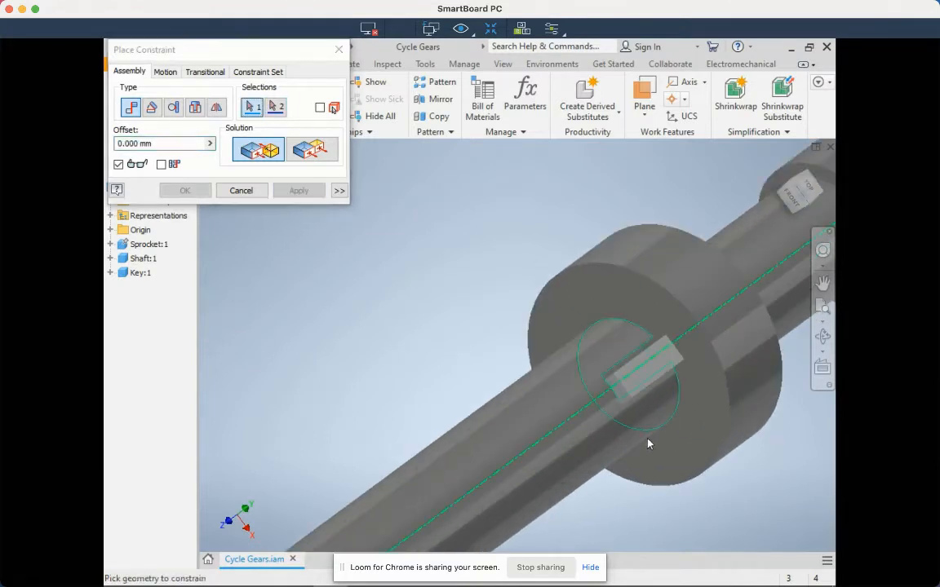
{"action": "left_click", "coordinate": [644, 397]}
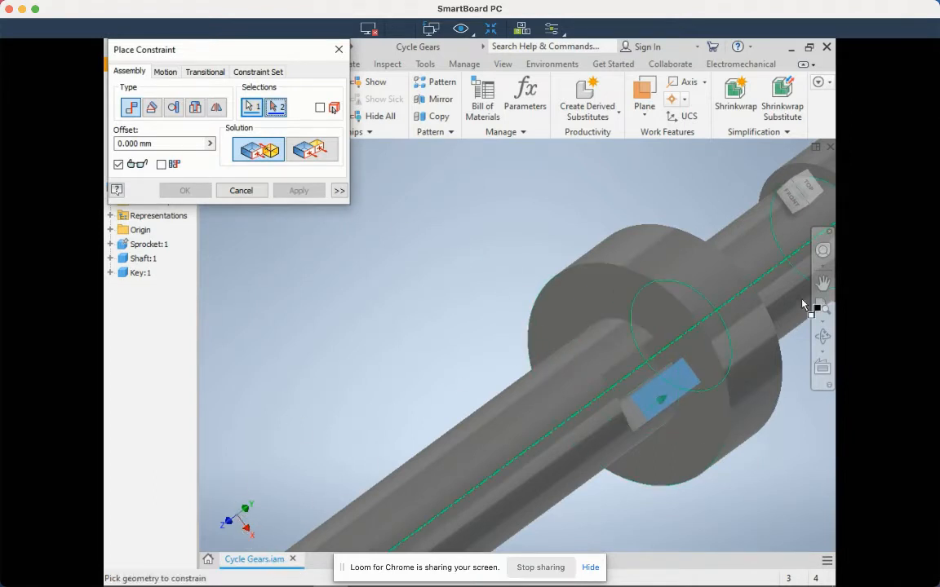
{"action": "left_click", "coordinate": [798, 198]}
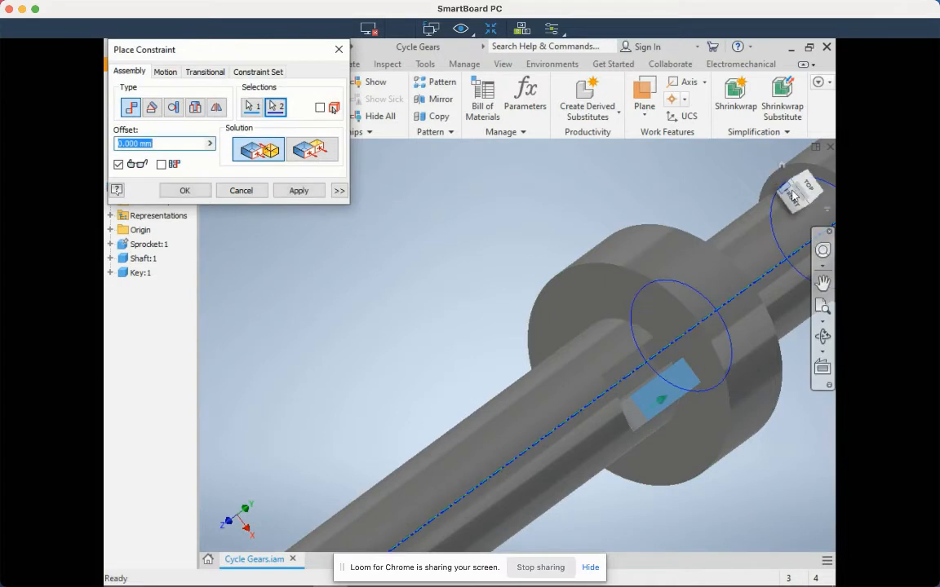
{"action": "left_click_drag", "start_coordinate": [787, 189], "coordinate": [767, 161]}
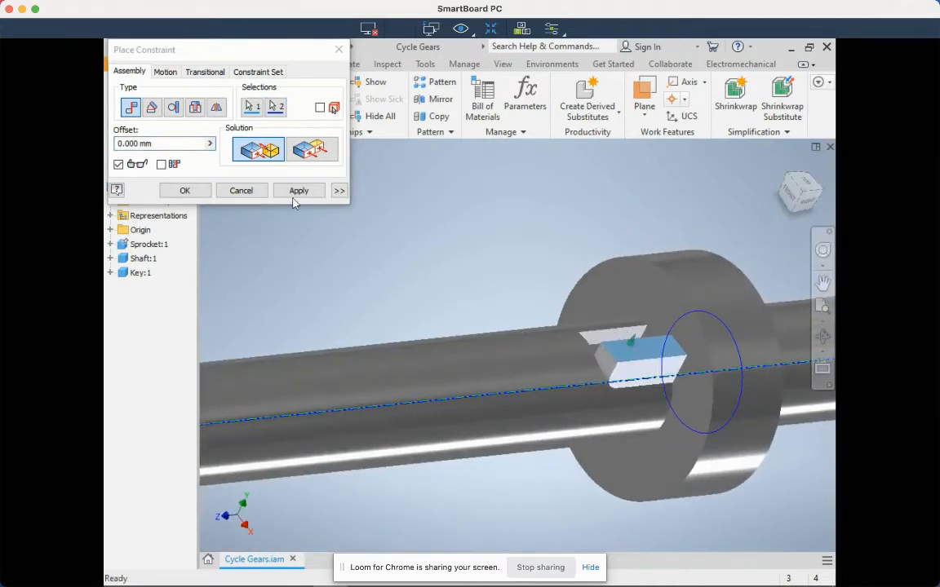
{"action": "left_click", "coordinate": [209, 157]}
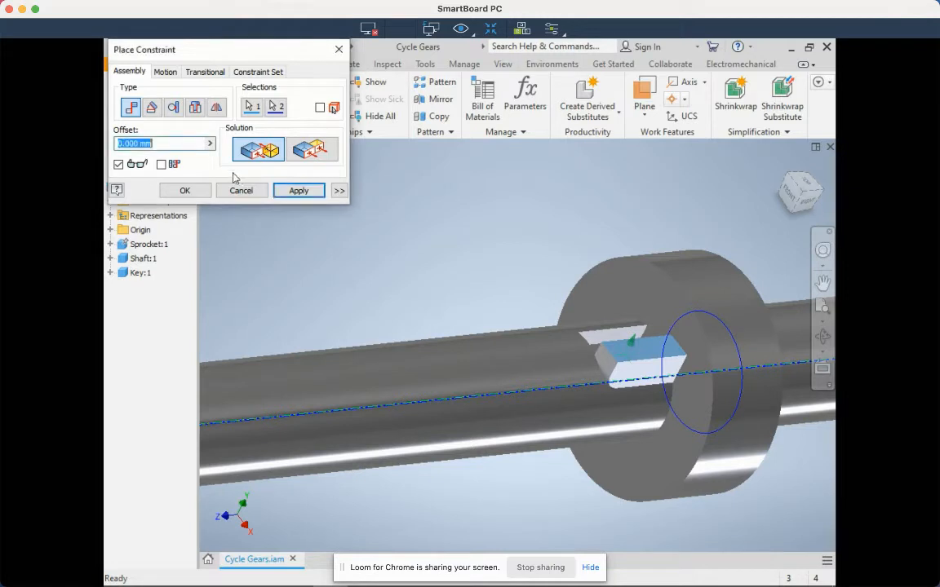
{"action": "left_click", "coordinate": [822, 283]}
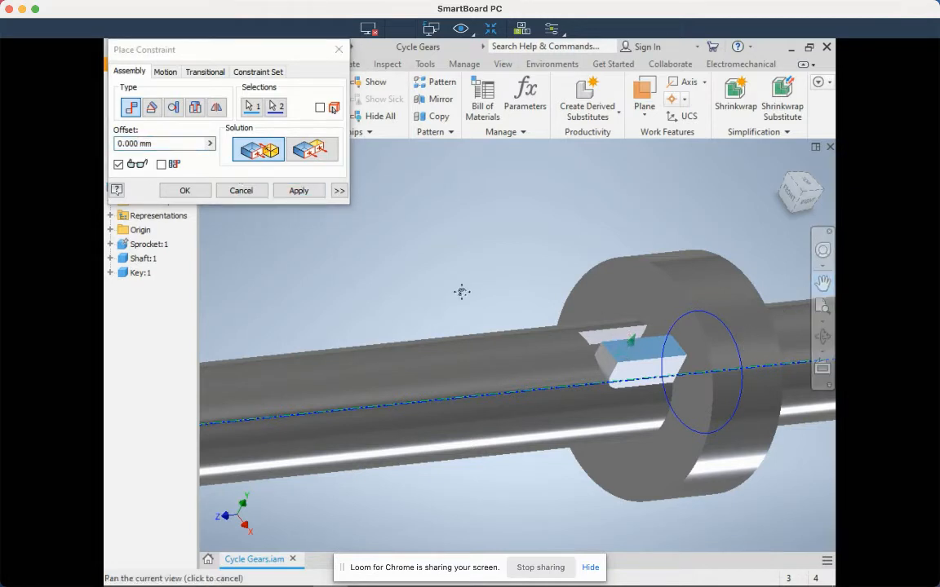
{"action": "left_click", "coordinate": [823, 285]}
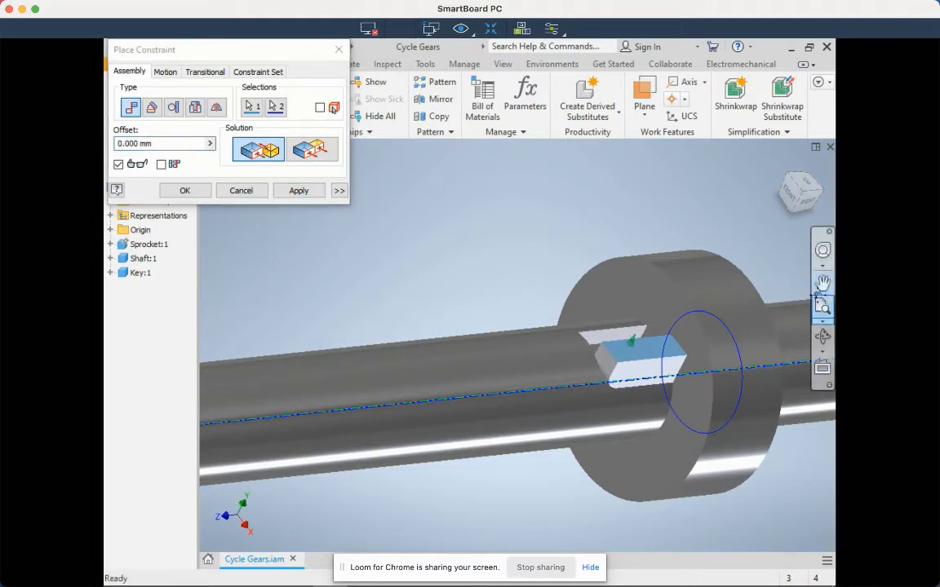
{"action": "left_click", "coordinate": [297, 168]}
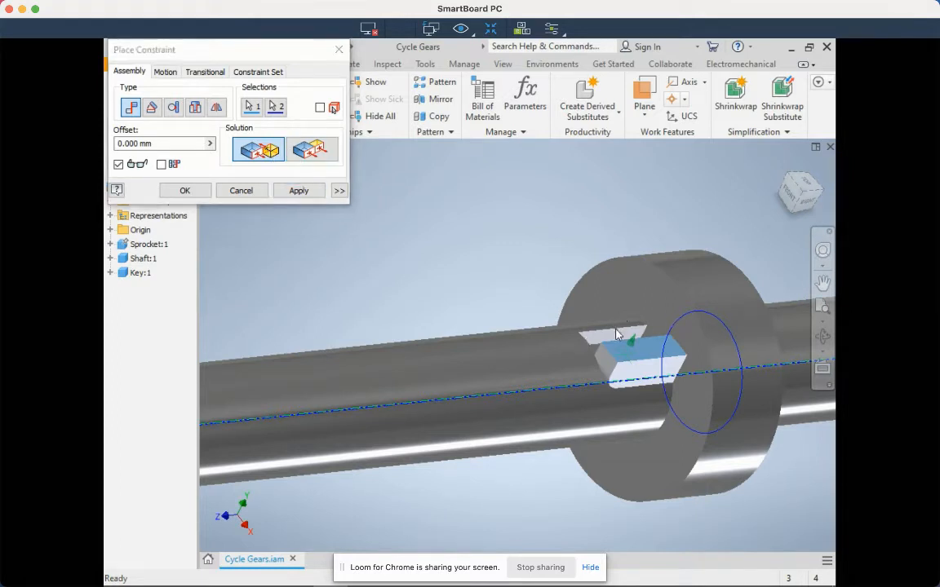
{"action": "key", "text": "Escape"}
{"action": "left_click", "coordinate": [321, 106]}
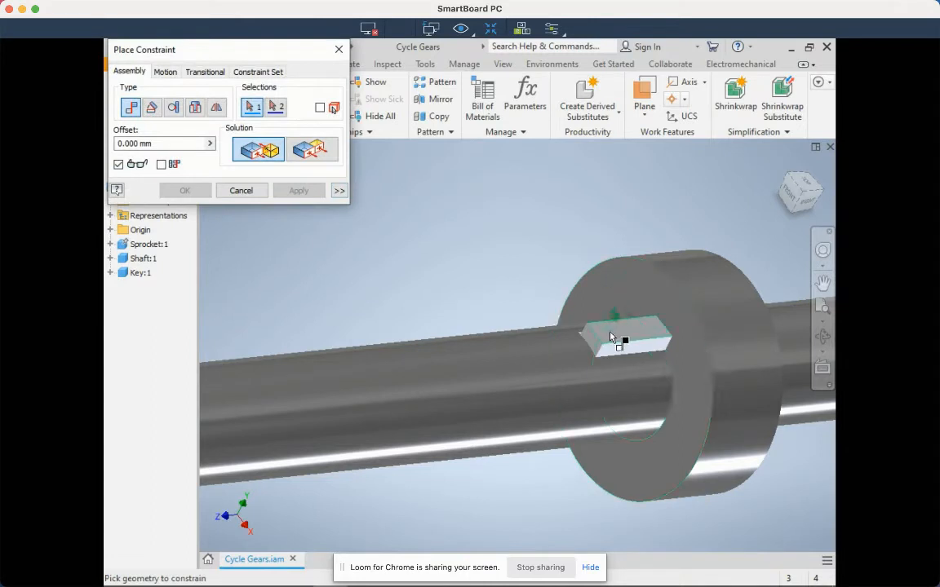
{"action": "left_click", "coordinate": [622, 355]}
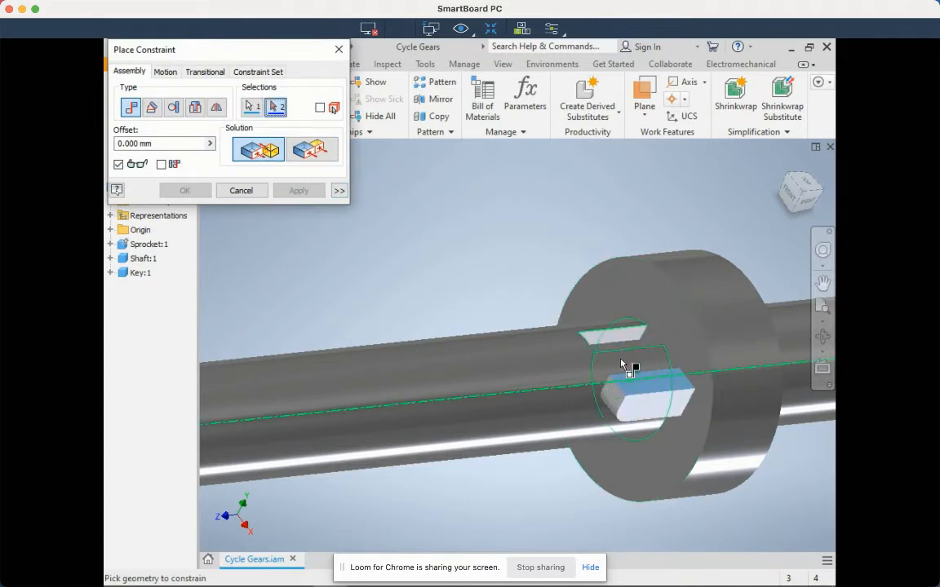
{"action": "key", "text": "Escape"}
Move the key clear of the shaft's slot and mate the slot's side wall to the key's matching side face at 0 mm offset
{"action": "left_click_drag", "start_coordinate": [648, 332], "coordinate": [664, 411]}
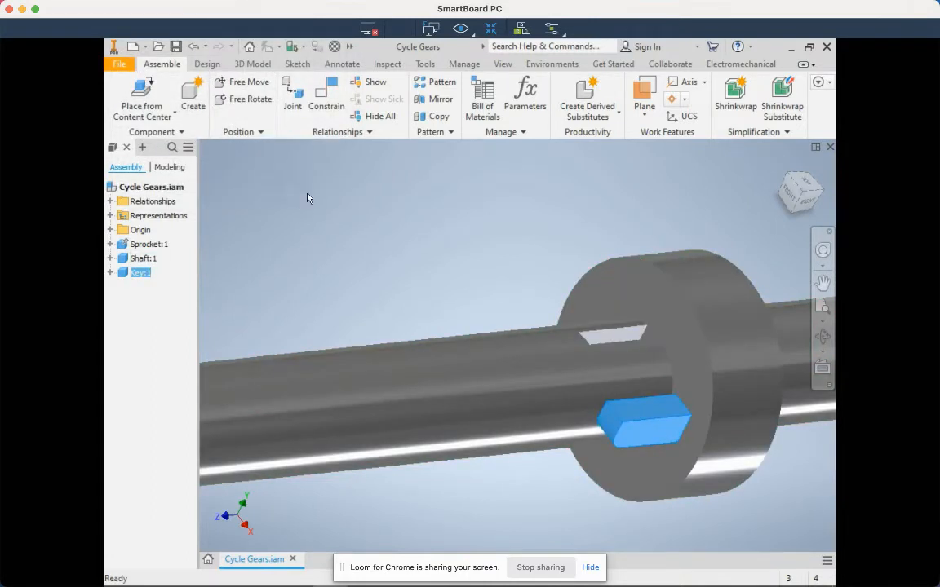
{"action": "left_click", "coordinate": [323, 96]}
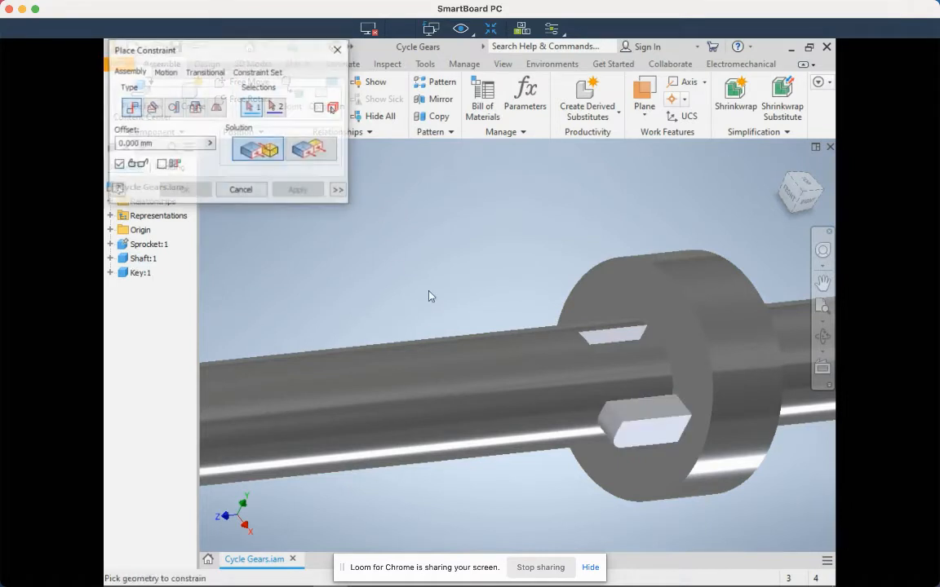
{"action": "left_click", "coordinate": [617, 343]}
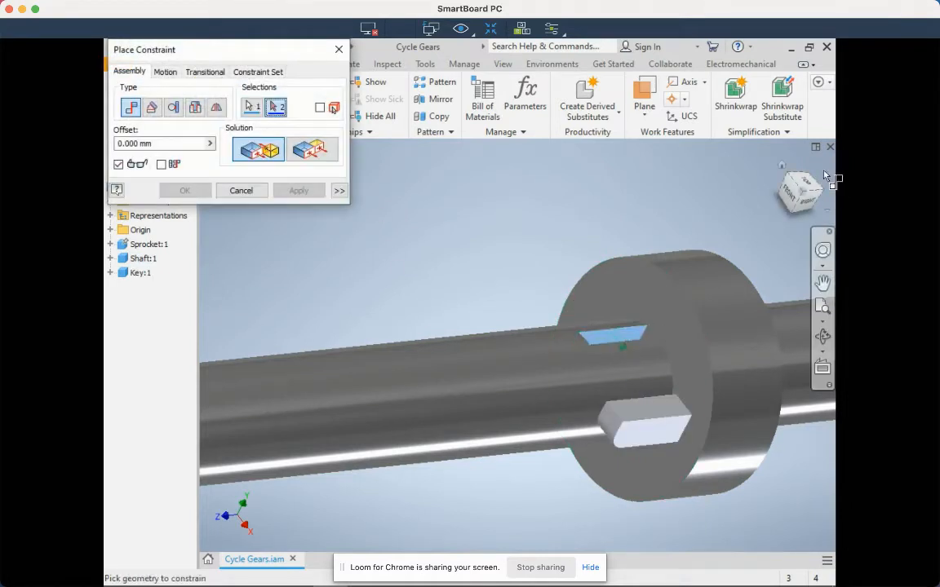
{"action": "left_click_drag", "start_coordinate": [801, 198], "coordinate": [754, 251]}
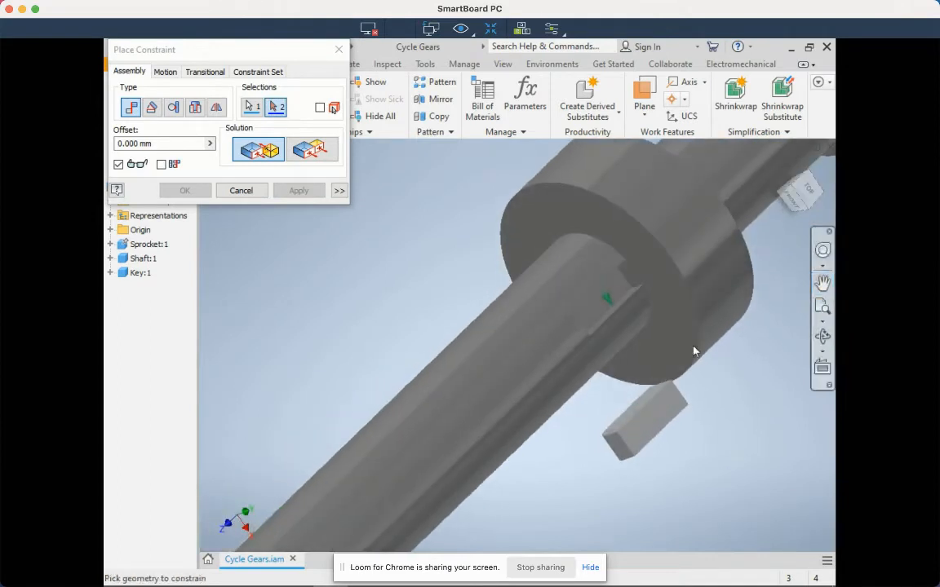
{"action": "left_click", "coordinate": [651, 403]}
{"action": "left_click", "coordinate": [294, 193]}
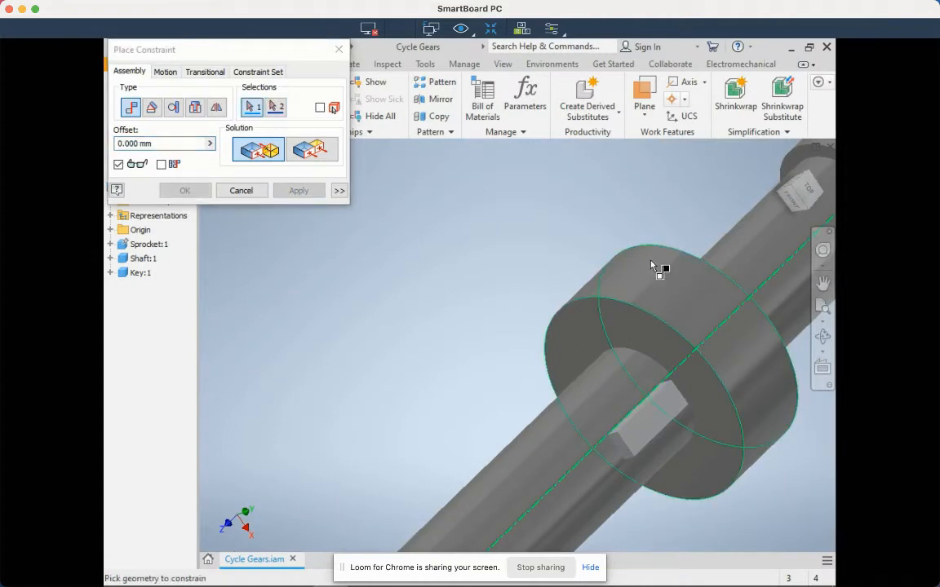
{"action": "mouse_move", "coordinate": [650, 266]}
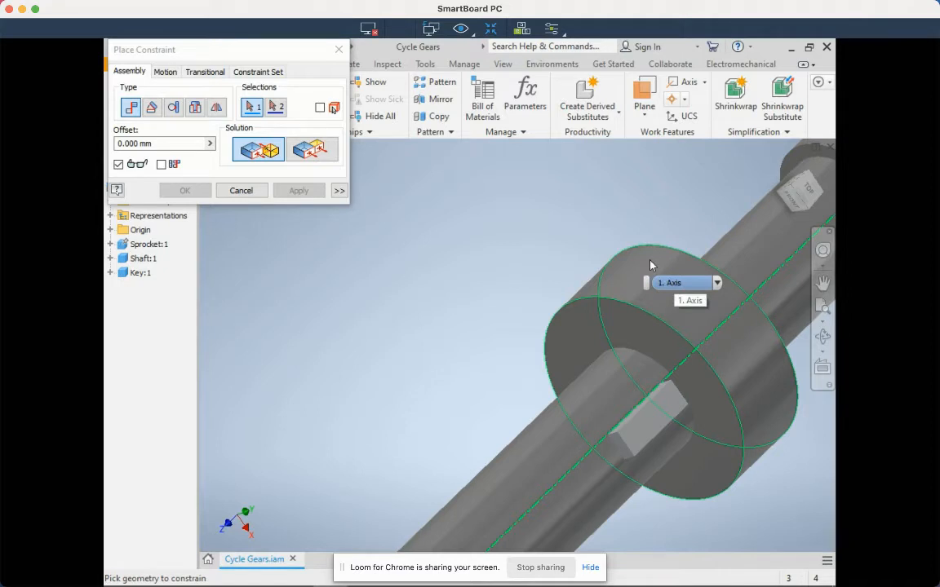
{"action": "left_click", "coordinate": [651, 265]}
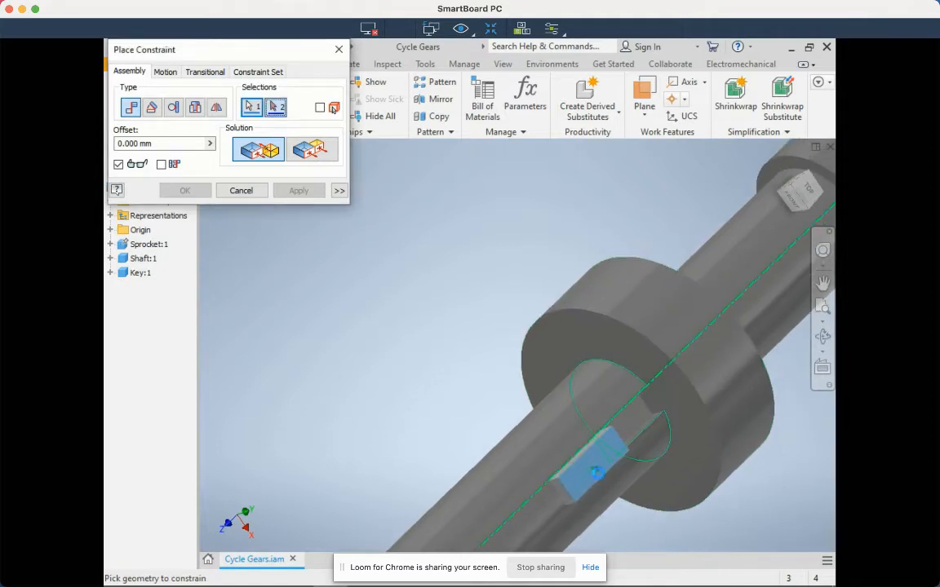
{"action": "key", "text": "Escape"}
Move the key clear of the slot's end and mate the slot's end wall to the key's end face at 0 mm offset
{"action": "mouse_move", "coordinate": [645, 424]}
{"action": "left_mouse_down"}
{"action": "mouse_move", "coordinate": [614, 459]}
{"action": "mouse_move", "coordinate": [662, 422]}
{"action": "left_mouse_up"}
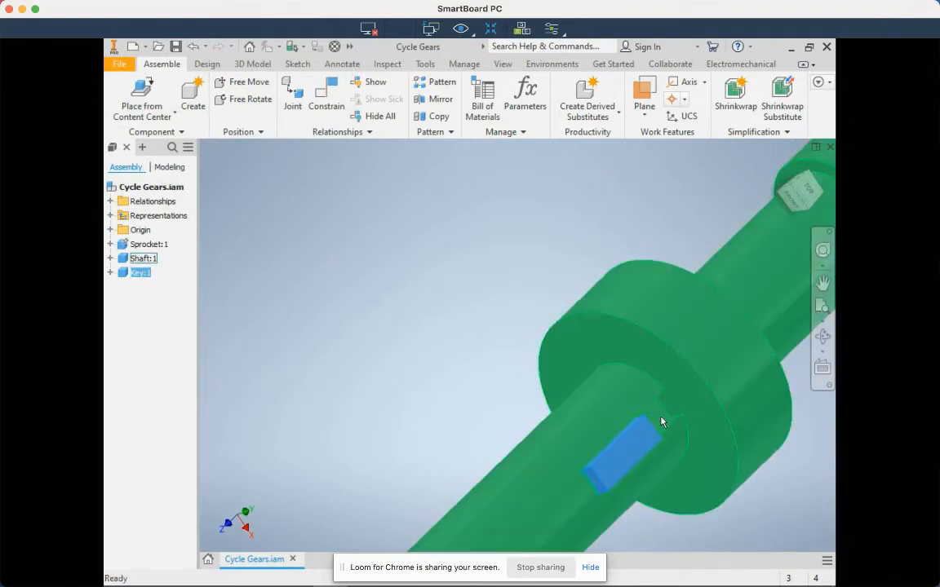
{"action": "left_click", "coordinate": [669, 412]}
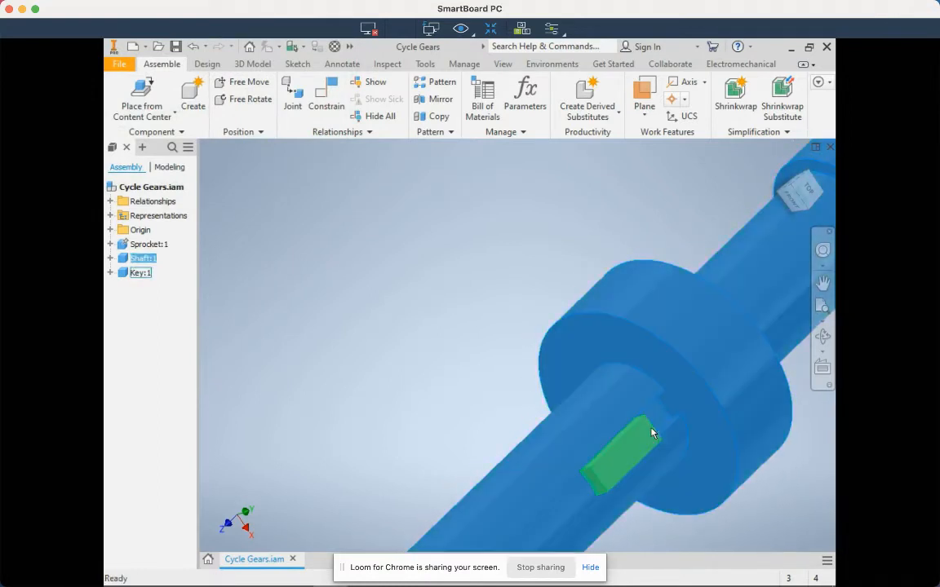
{"action": "left_click", "coordinate": [325, 95]}
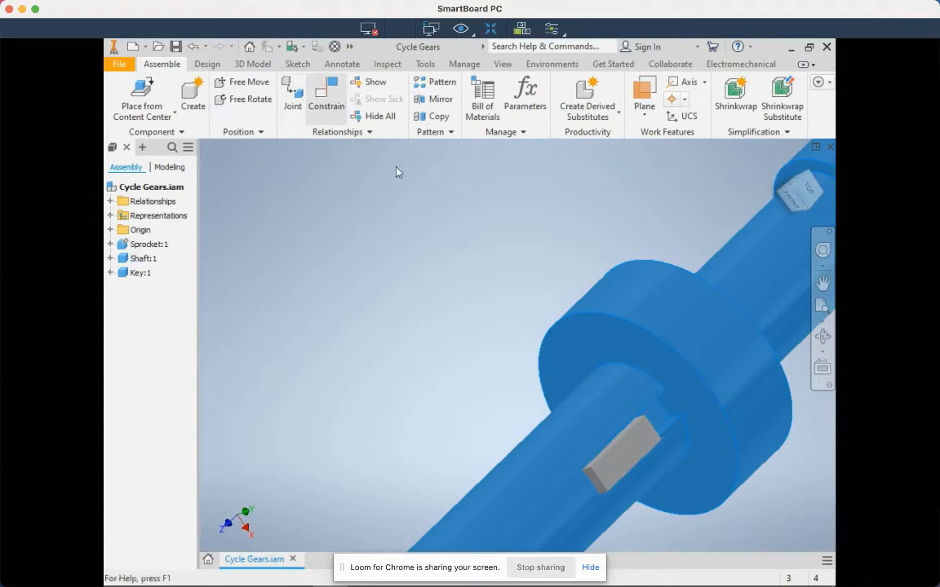
{"action": "left_click", "coordinate": [667, 413]}
{"action": "mouse_move", "coordinate": [795, 208]}
{"action": "left_mouse_down"}
{"action": "mouse_move", "coordinate": [628, 204]}
{"action": "mouse_move", "coordinate": [683, 242]}
{"action": "mouse_move", "coordinate": [675, 255]}
{"action": "left_mouse_up"}
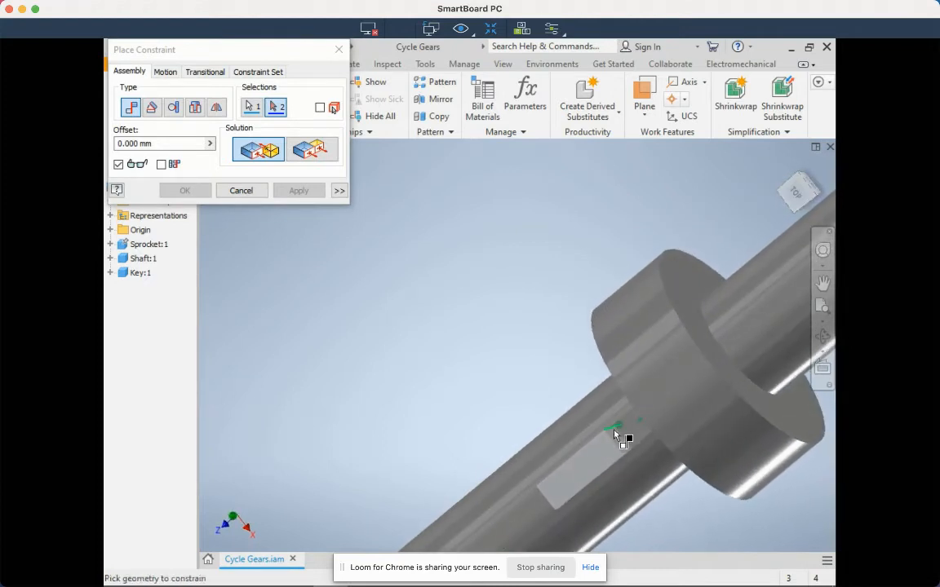
{"action": "scroll", "coordinate": [620, 442], "scroll_direction": "up", "scroll_amount": 1}
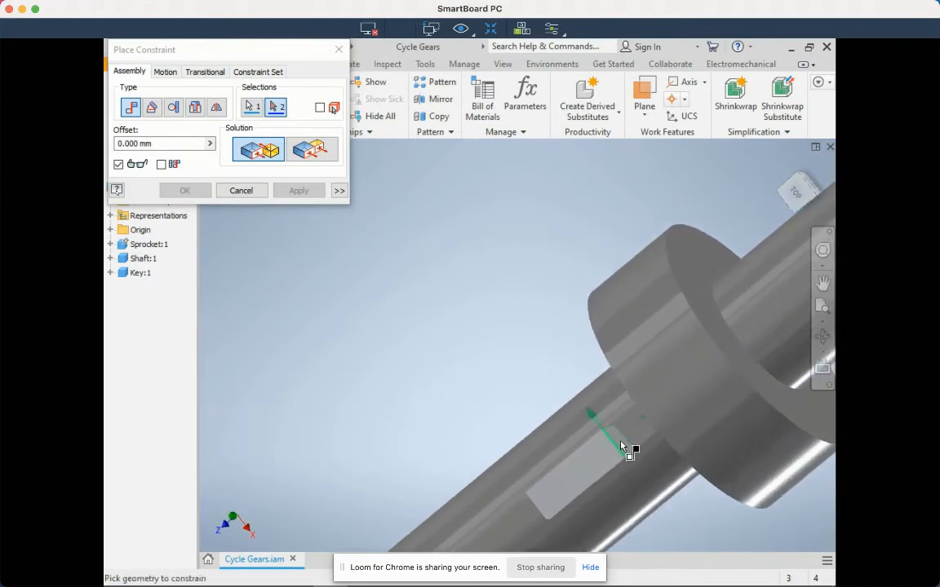
{"action": "left_click", "coordinate": [628, 444]}
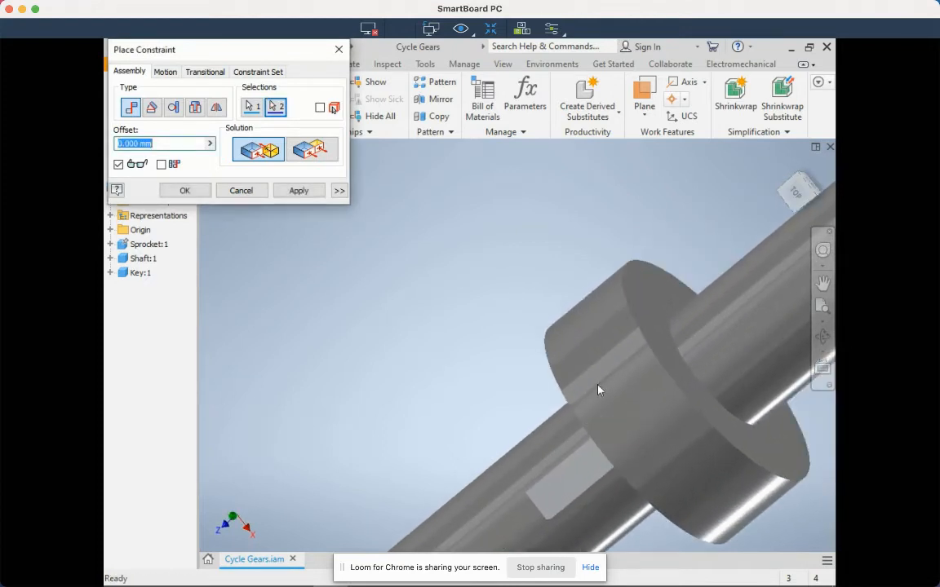
{"action": "left_click", "coordinate": [184, 190]}
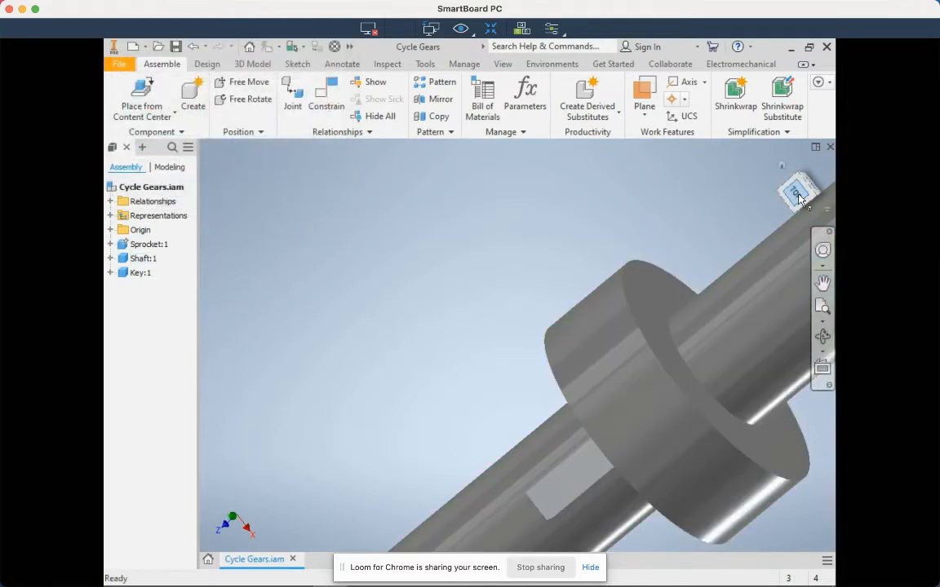
Reposition the shaft with its seated key and turn the assembly until the shaft's collar and the sprocket both show
{"action": "left_click_drag", "start_coordinate": [799, 192], "coordinate": [780, 374]}
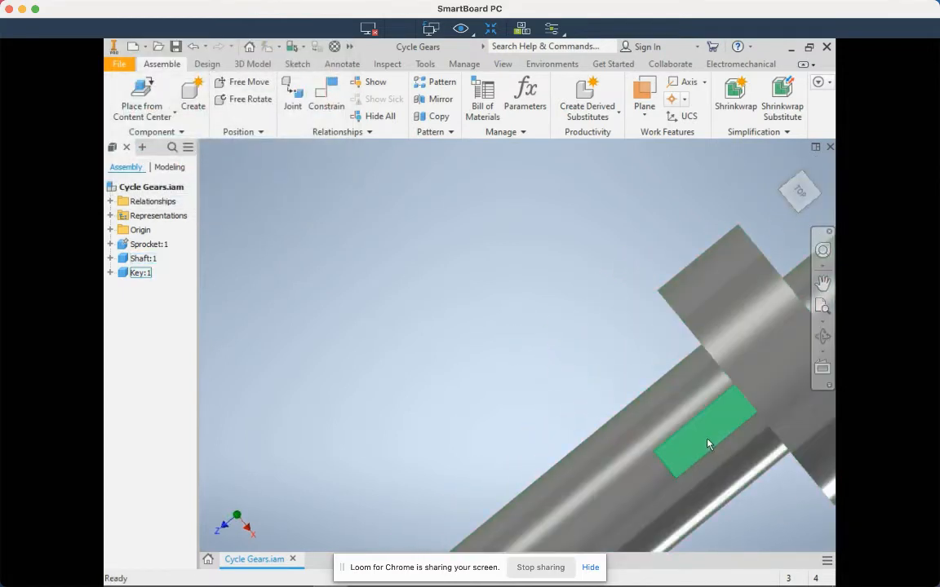
{"action": "left_click_drag", "start_coordinate": [700, 437], "coordinate": [682, 382]}
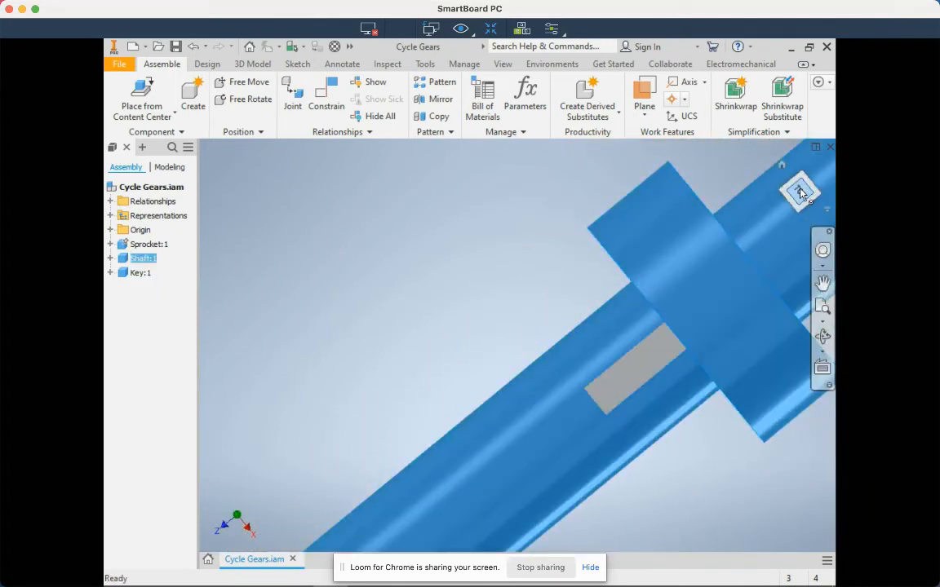
{"action": "left_click", "coordinate": [798, 188]}
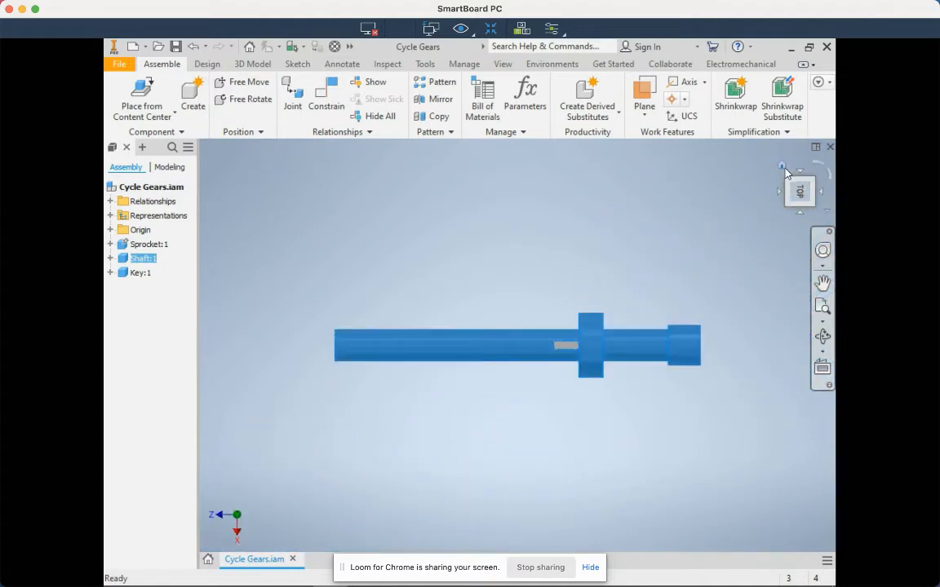
{"action": "left_click", "coordinate": [782, 165]}
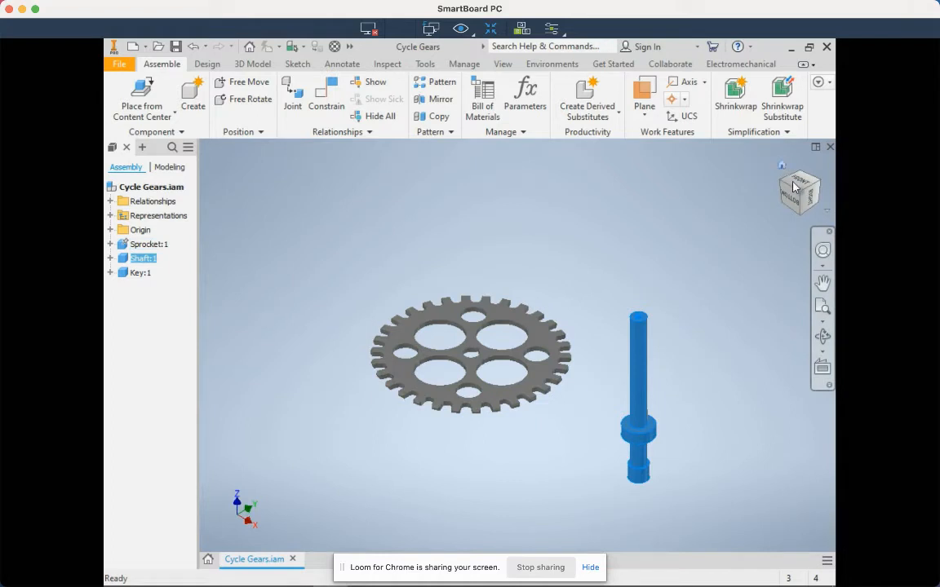
{"action": "mouse_move", "coordinate": [761, 205]}
{"action": "middle_mouse_down", "text": "shift"}
{"action": "mouse_move", "coordinate": [740, 220]}
{"action": "mouse_move", "coordinate": [727, 253]}
{"action": "mouse_move", "coordinate": [745, 296]}
{"action": "middle_mouse_up", "text": "shift"}
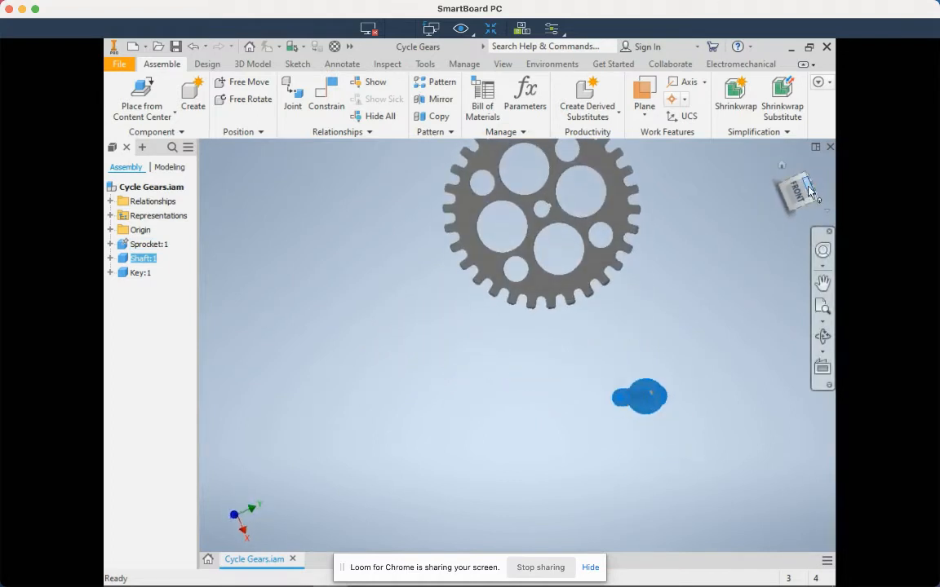
{"action": "middle_click_drag", "start_coordinate": [780, 189], "coordinate": [681, 178], "text": "shift"}
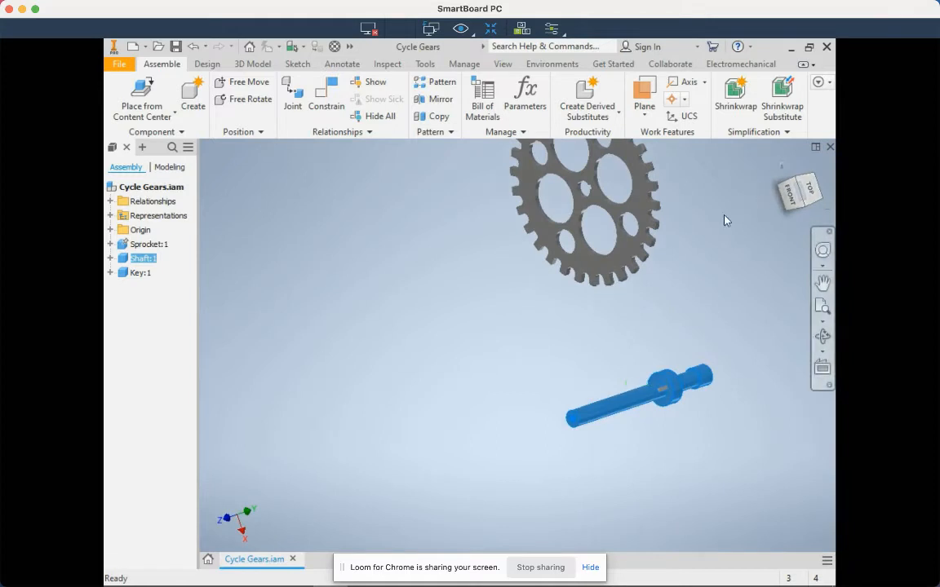
Apply an opposed Insert constraint between the collar-face edge around the shaft's slot and the sprocket's central bore, with 0 mm offset
{"action": "left_click", "coordinate": [323, 116]}
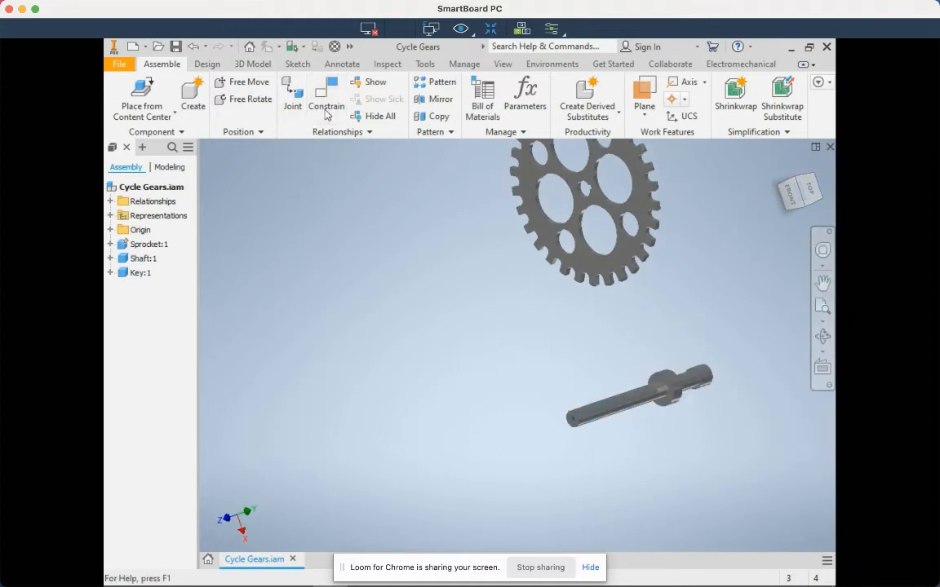
{"action": "left_click", "coordinate": [198, 110]}
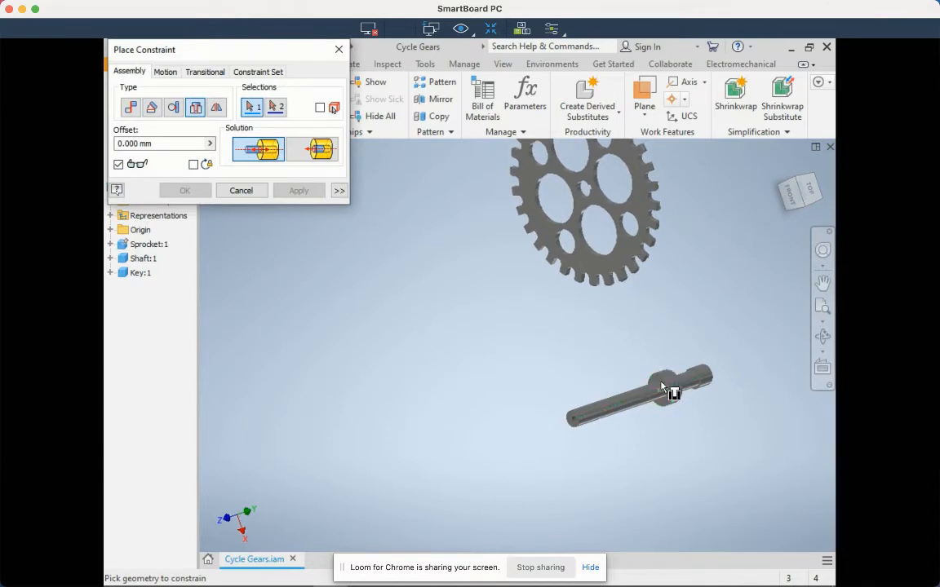
{"action": "scroll", "coordinate": [662, 382], "scroll_direction": "down", "scroll_amount": 2}
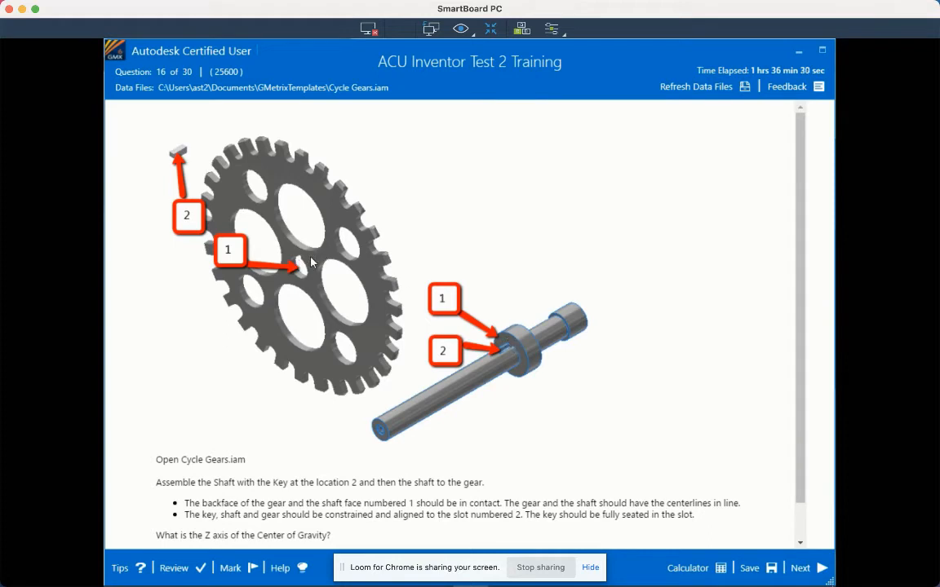
{"action": "key", "text": "alt+Tab"}
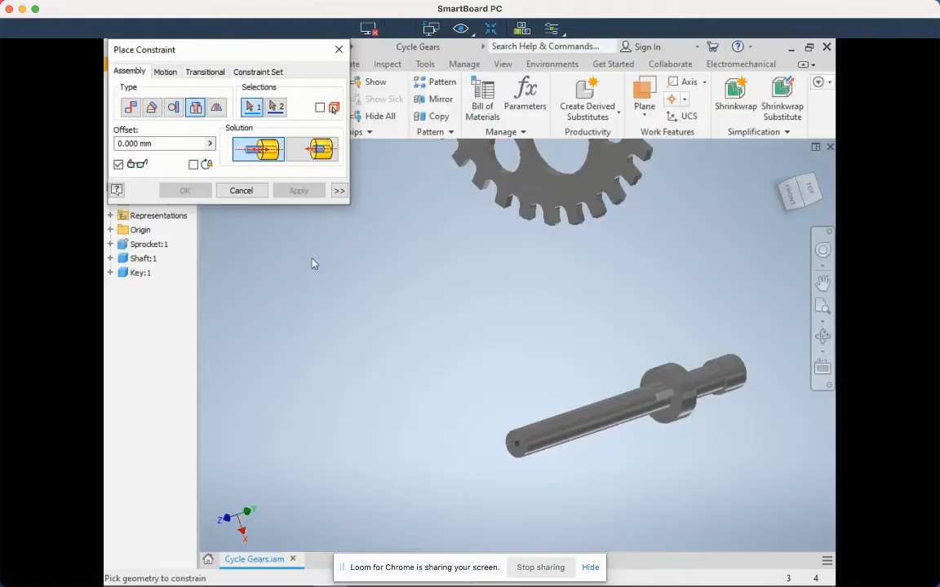
{"action": "left_click", "coordinate": [660, 389]}
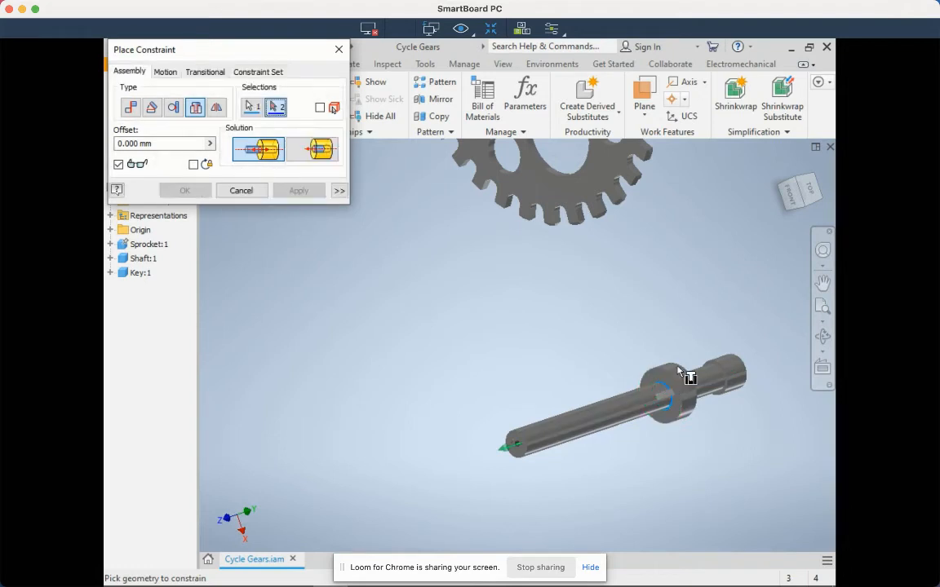
{"action": "left_click_drag", "start_coordinate": [779, 198], "coordinate": [662, 227]}
{"action": "scroll", "coordinate": [645, 157], "scroll_direction": "down", "scroll_amount": 1}
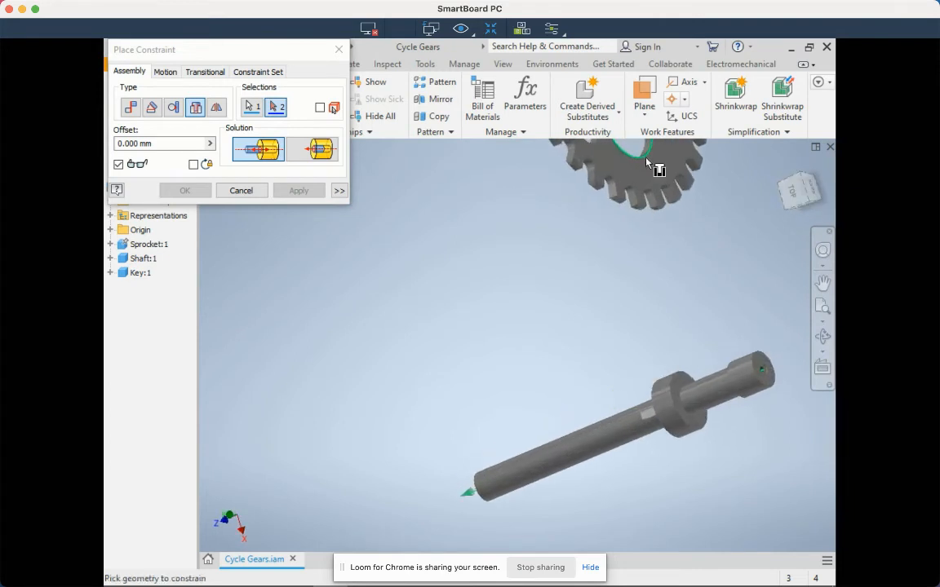
{"action": "scroll", "coordinate": [645, 158], "scroll_direction": "up", "scroll_amount": 5}
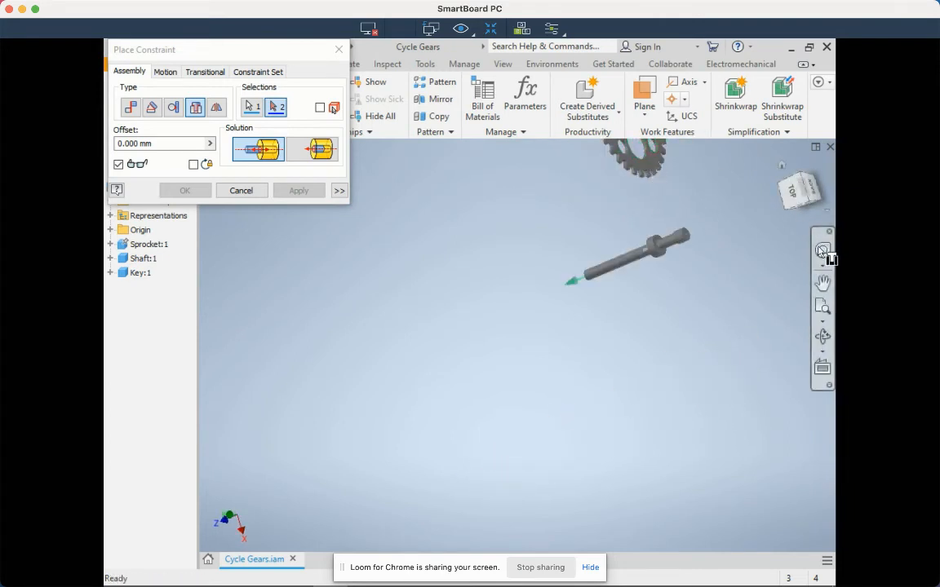
{"action": "left_click", "coordinate": [822, 282]}
{"action": "left_click_drag", "start_coordinate": [691, 222], "coordinate": [707, 350]}
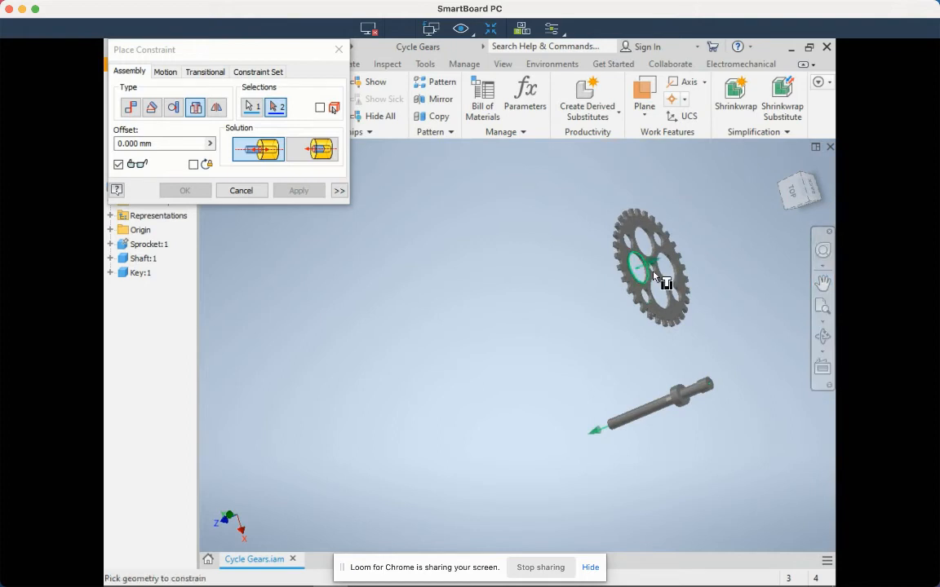
{"action": "scroll", "coordinate": [660, 285], "scroll_direction": "down", "scroll_amount": 5}
{"action": "scroll", "coordinate": [653, 283], "scroll_direction": "up", "scroll_amount": 5}
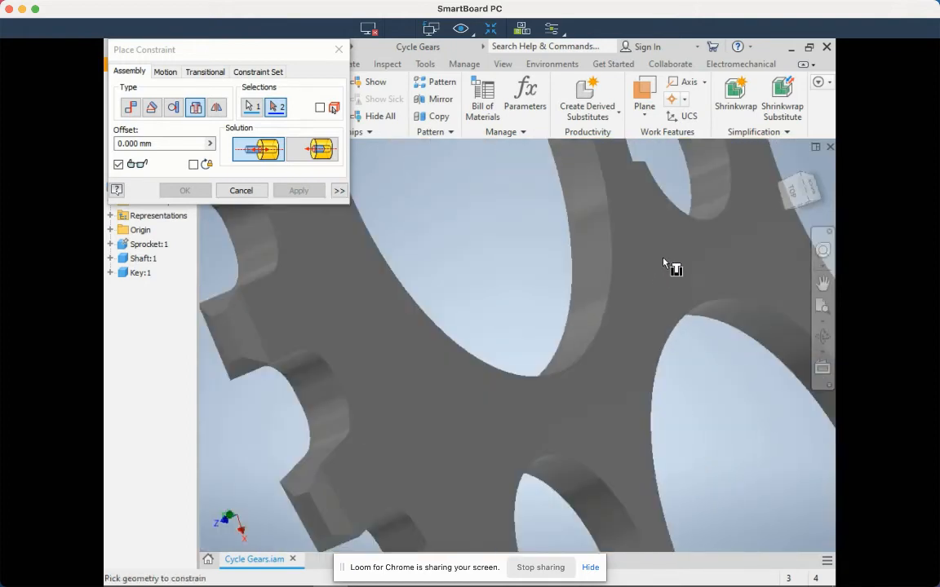
{"action": "left_click", "coordinate": [724, 220]}
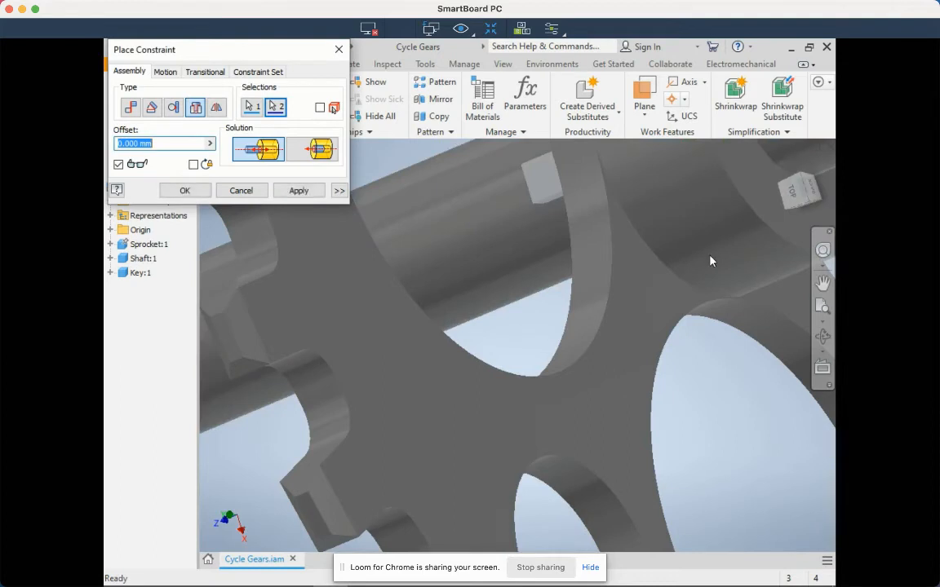
{"action": "left_click", "coordinate": [299, 191]}
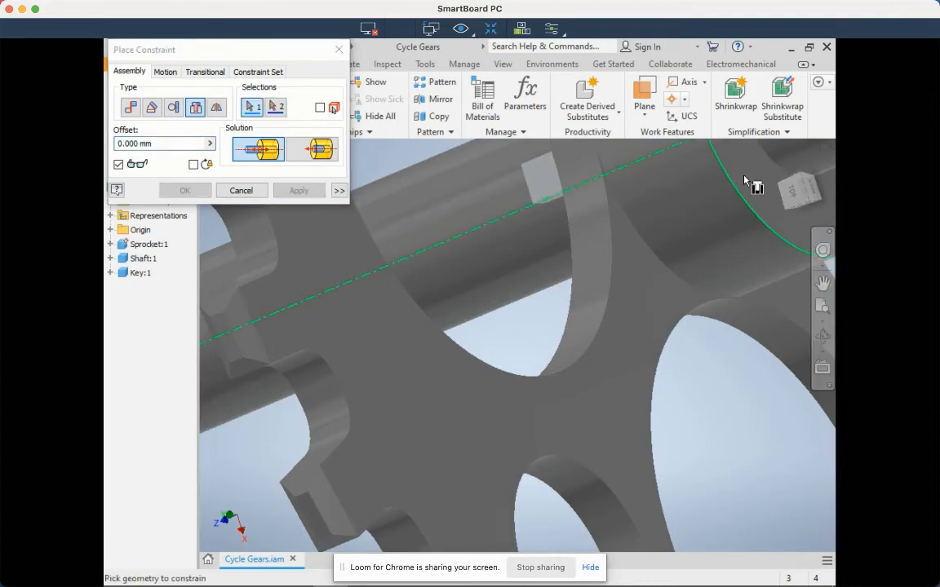
{"action": "mouse_move", "coordinate": [773, 198]}
{"action": "left_mouse_down"}
{"action": "mouse_move", "coordinate": [711, 210]}
{"action": "mouse_move", "coordinate": [780, 198]}
{"action": "mouse_move", "coordinate": [805, 152]}
{"action": "left_mouse_up"}
{"action": "scroll", "coordinate": [653, 166], "scroll_direction": "down", "scroll_amount": 2}
{"action": "scroll", "coordinate": [647, 170], "scroll_direction": "up", "scroll_amount": 5}
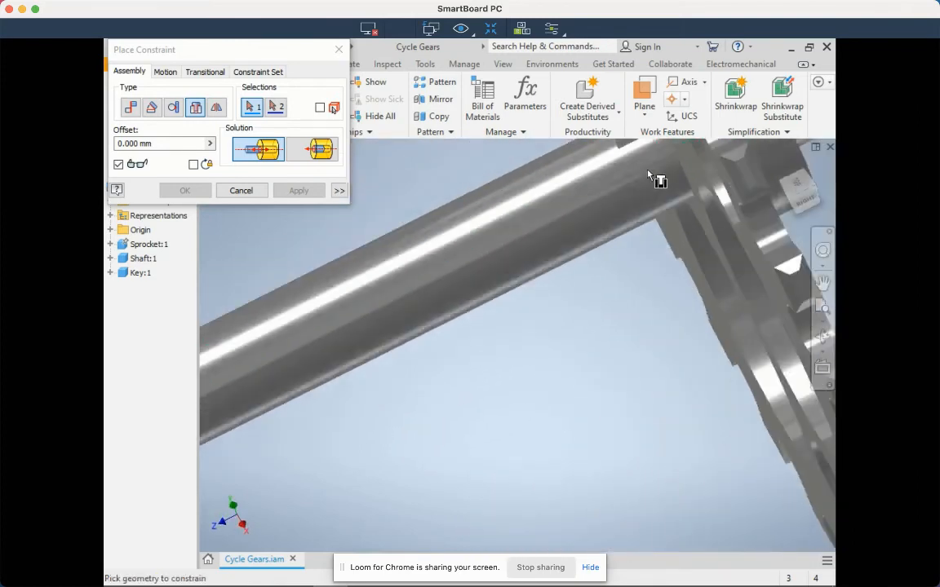
{"action": "left_click", "coordinate": [822, 282]}
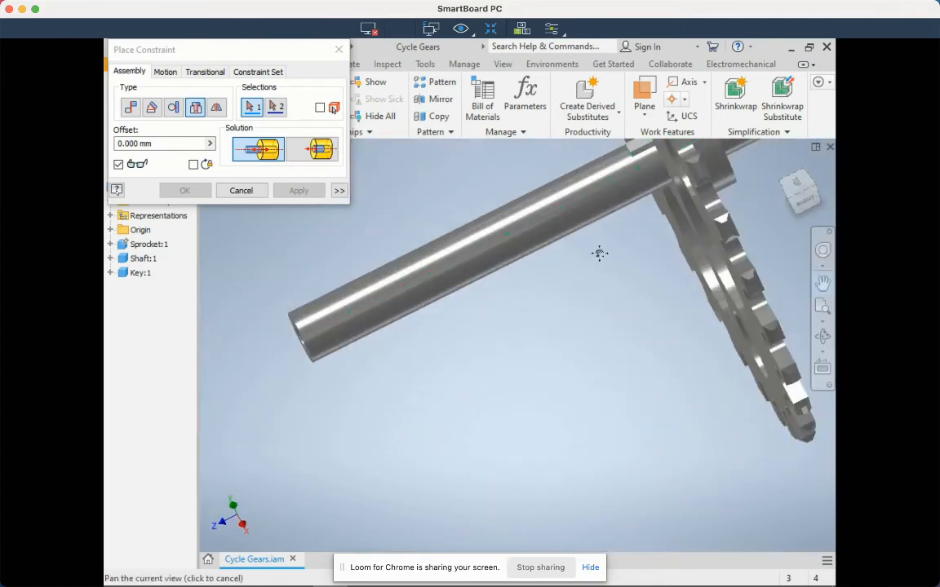
{"action": "left_click_drag", "start_coordinate": [598, 254], "coordinate": [636, 399]}
{"action": "left_click", "coordinate": [822, 284]}
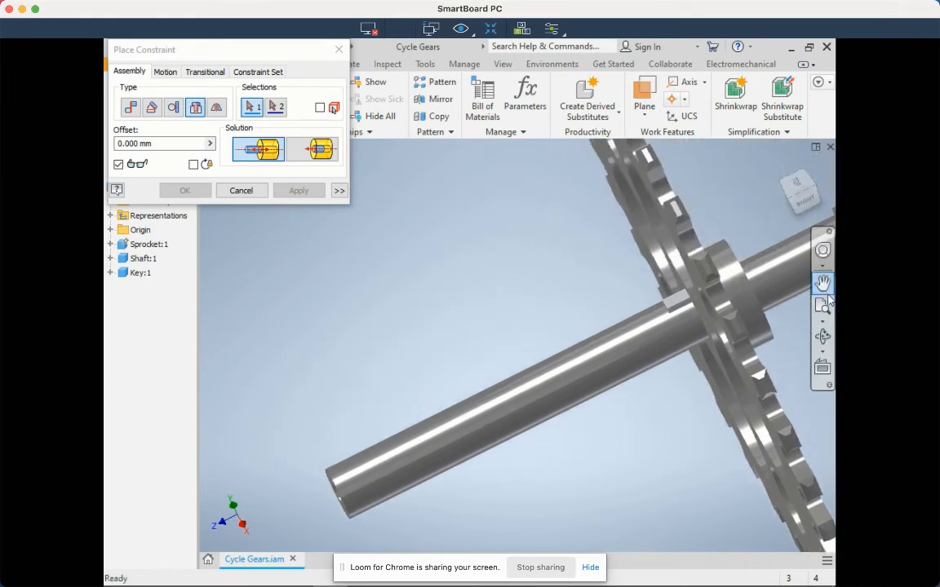
{"action": "left_click", "coordinate": [823, 283]}
{"action": "left_click", "coordinate": [823, 283]}
{"action": "left_click", "coordinate": [822, 283]}
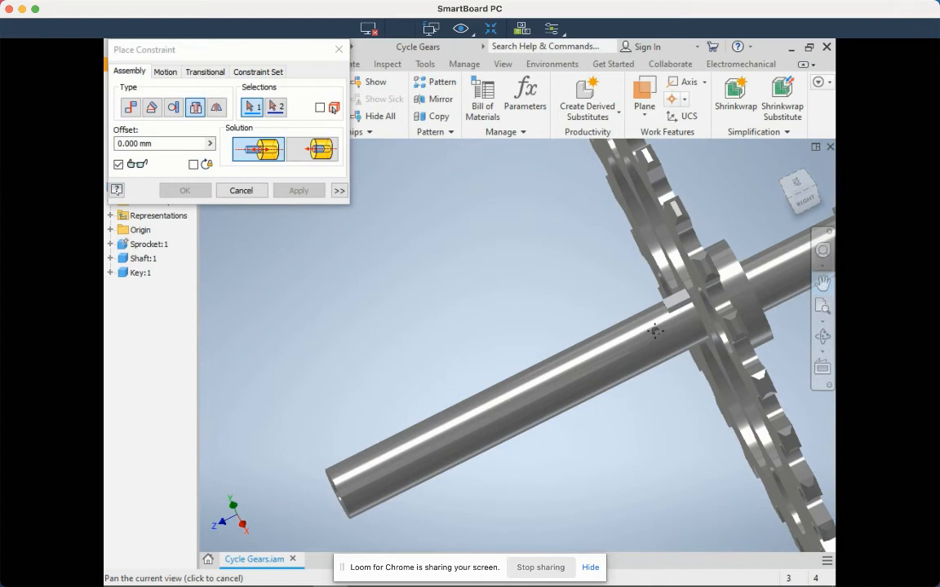
{"action": "left_click", "coordinate": [822, 284]}
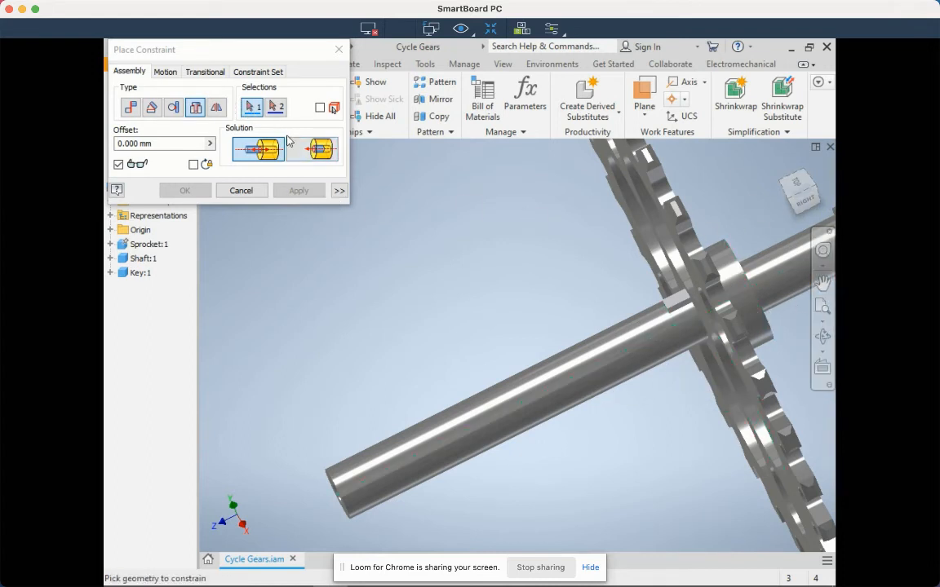
{"action": "left_click", "coordinate": [257, 150]}
{"action": "left_click", "coordinate": [131, 110]}
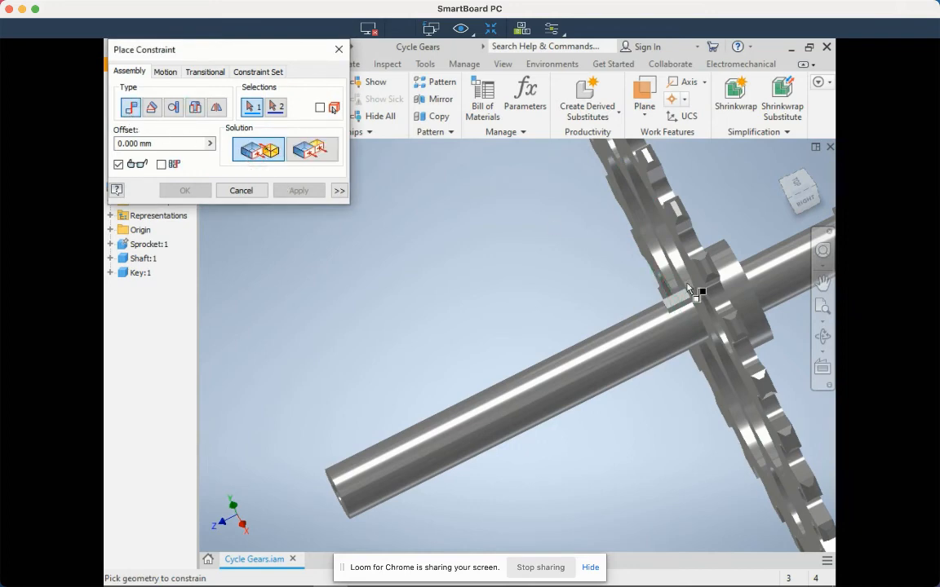
{"action": "key", "text": "Escape"}
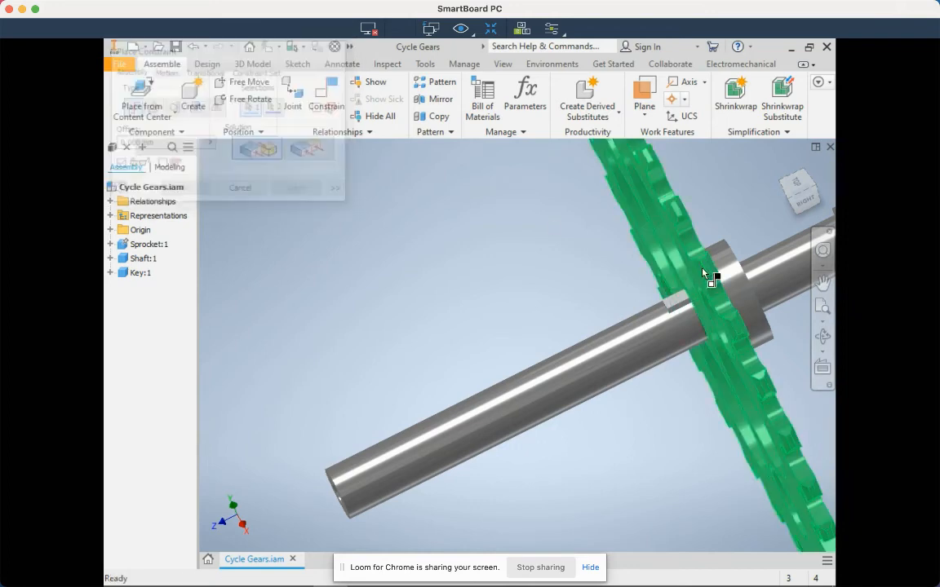
Rotate the shaft with its key about the shared axis, out of line with the sprocket's keyway
{"action": "left_click", "coordinate": [707, 271]}
{"action": "left_click", "coordinate": [825, 191]}
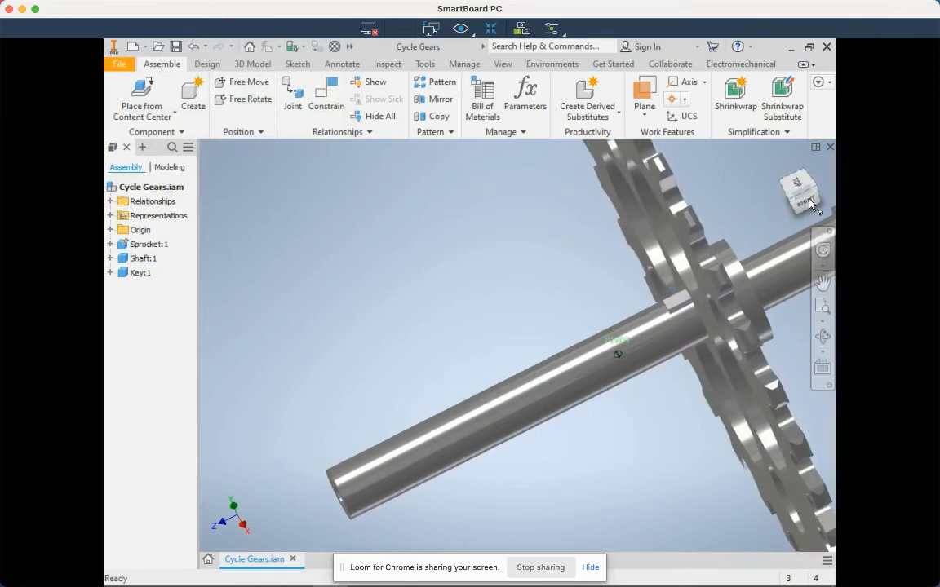
{"action": "left_click", "coordinate": [734, 241]}
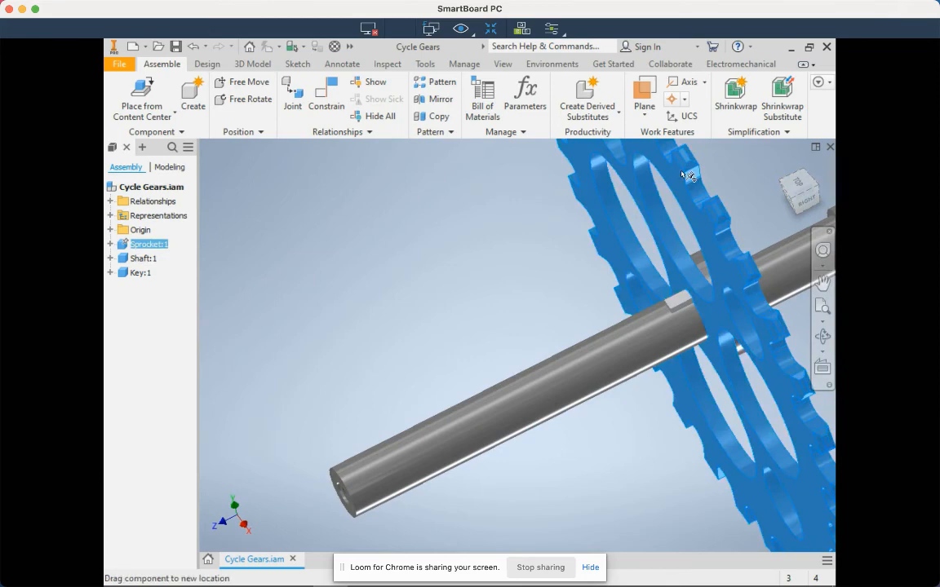
{"action": "left_click", "coordinate": [655, 338]}
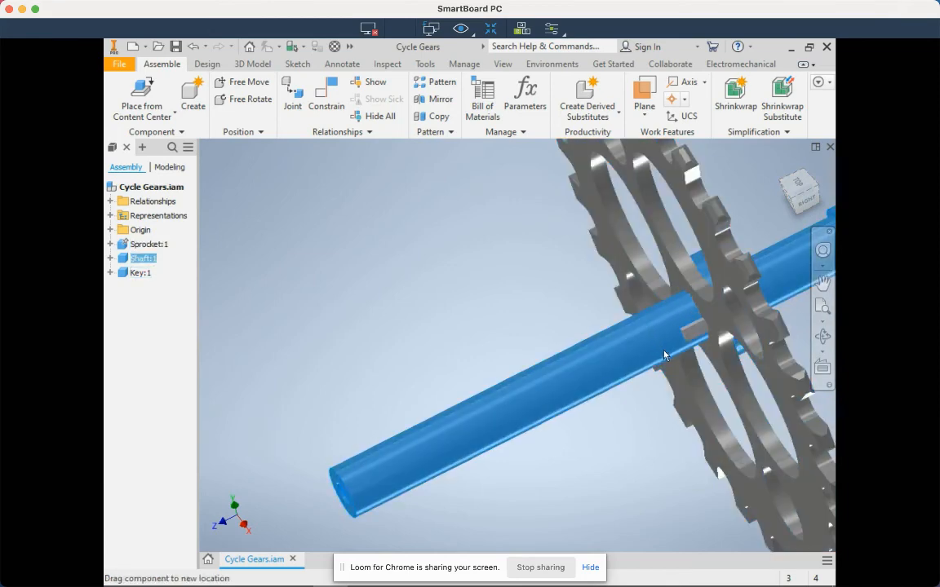
{"action": "left_click", "coordinate": [816, 194]}
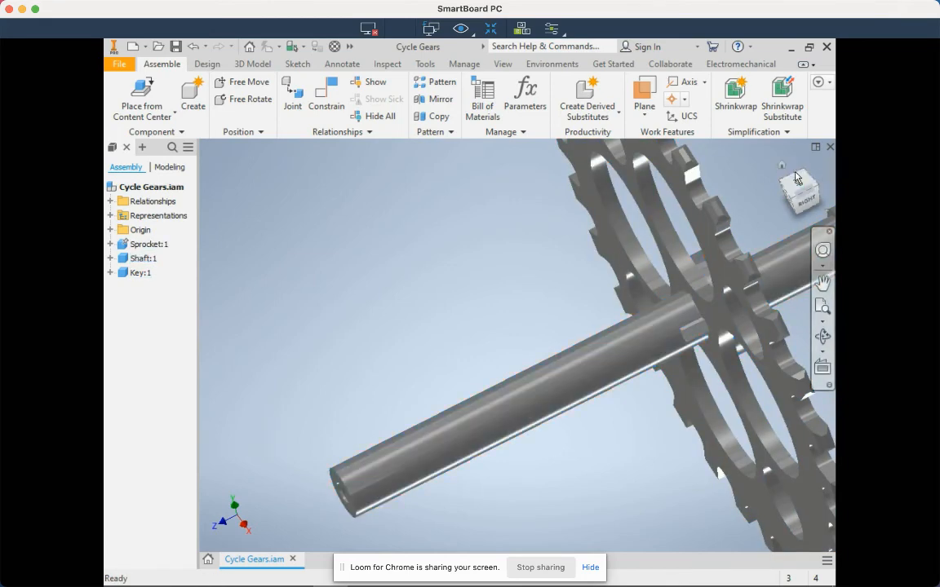
Mate the side wall of the sprocket's keyway to the matching side face of the key with 0 mm offset
{"action": "mouse_move", "coordinate": [799, 188]}
{"action": "left_mouse_down"}
{"action": "mouse_move", "coordinate": [793, 132]}
{"action": "mouse_move", "coordinate": [829, 106]}
{"action": "mouse_move", "coordinate": [849, 152]}
{"action": "mouse_move", "coordinate": [829, 149]}
{"action": "mouse_move", "coordinate": [822, 184]}
{"action": "mouse_move", "coordinate": [736, 181]}
{"action": "mouse_move", "coordinate": [793, 211]}
{"action": "left_mouse_up"}
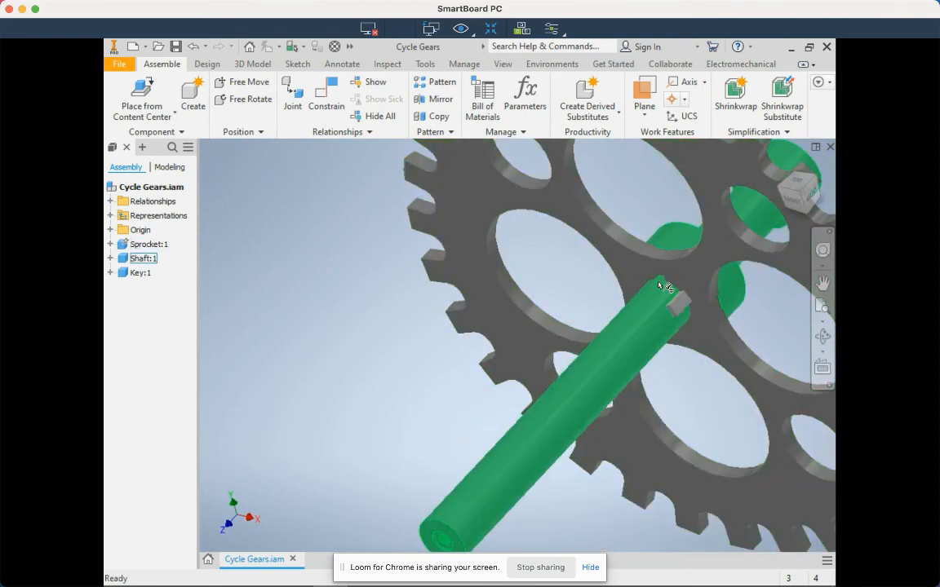
{"action": "left_click", "coordinate": [641, 328]}
{"action": "left_click_drag", "start_coordinate": [641, 328], "coordinate": [632, 382]}
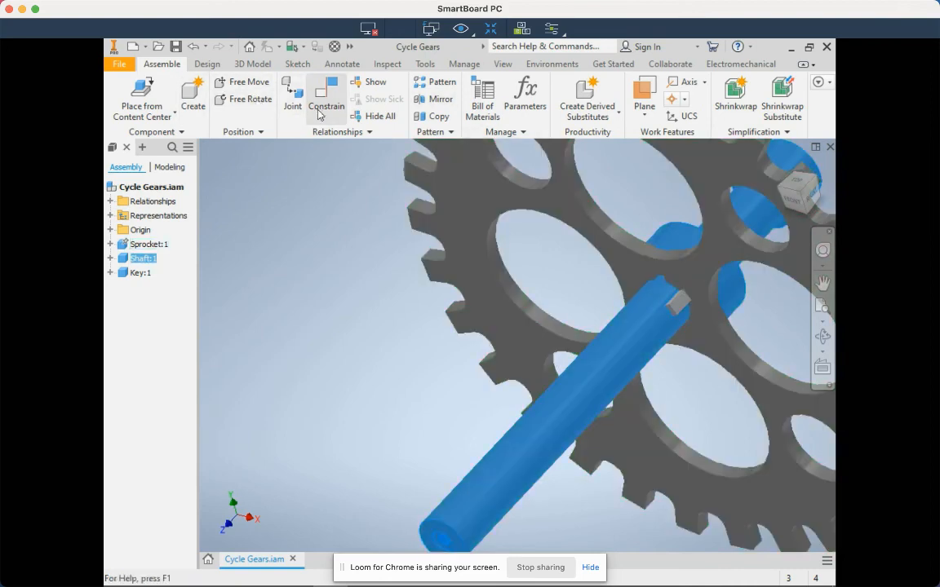
{"action": "left_click", "coordinate": [326, 91]}
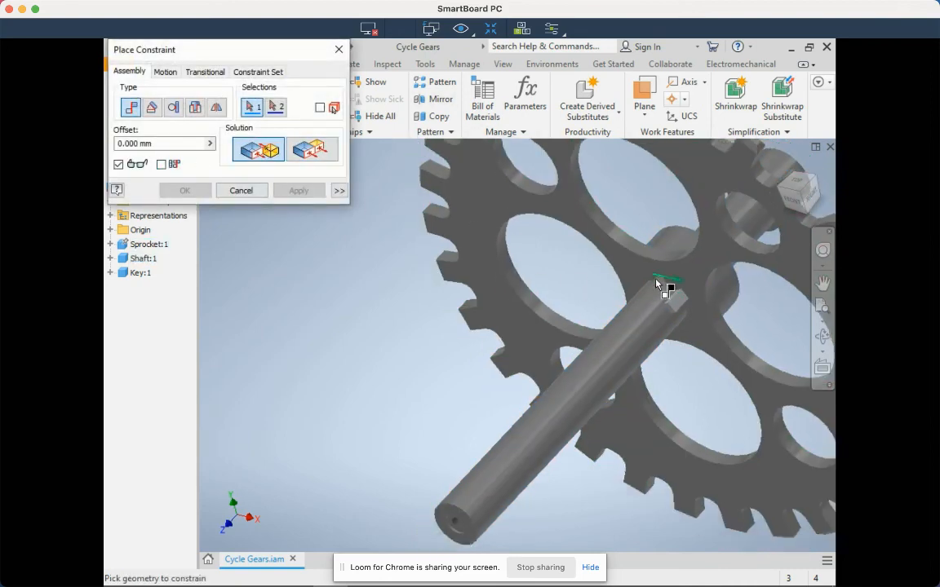
{"action": "scroll", "coordinate": [665, 285], "scroll_direction": "down", "scroll_amount": 5}
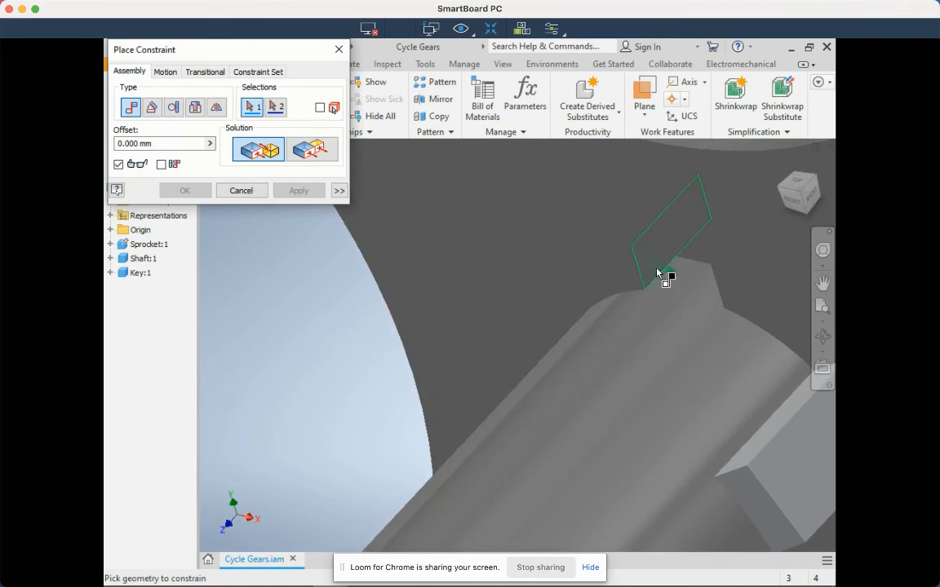
{"action": "left_click", "coordinate": [659, 273]}
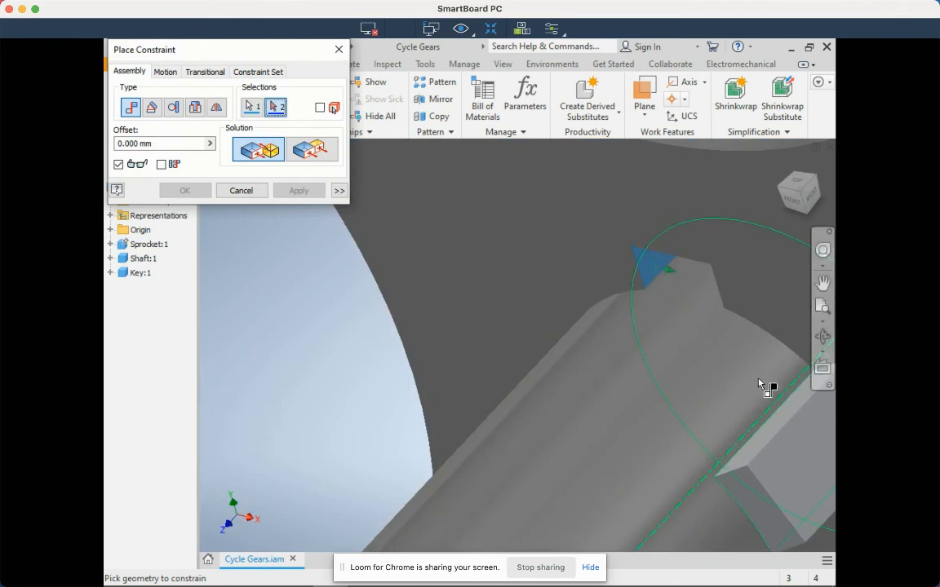
{"action": "left_click", "coordinate": [791, 416]}
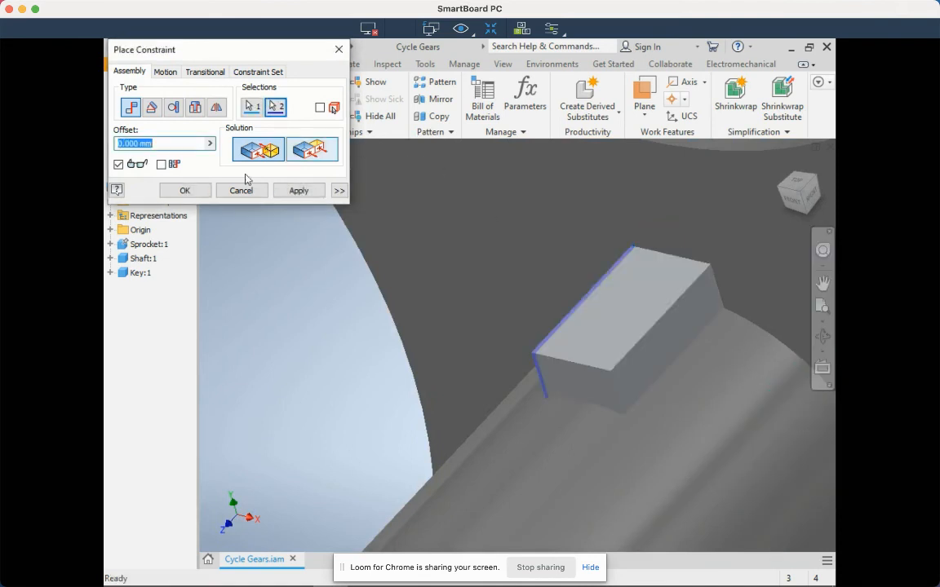
{"action": "left_click", "coordinate": [186, 190]}
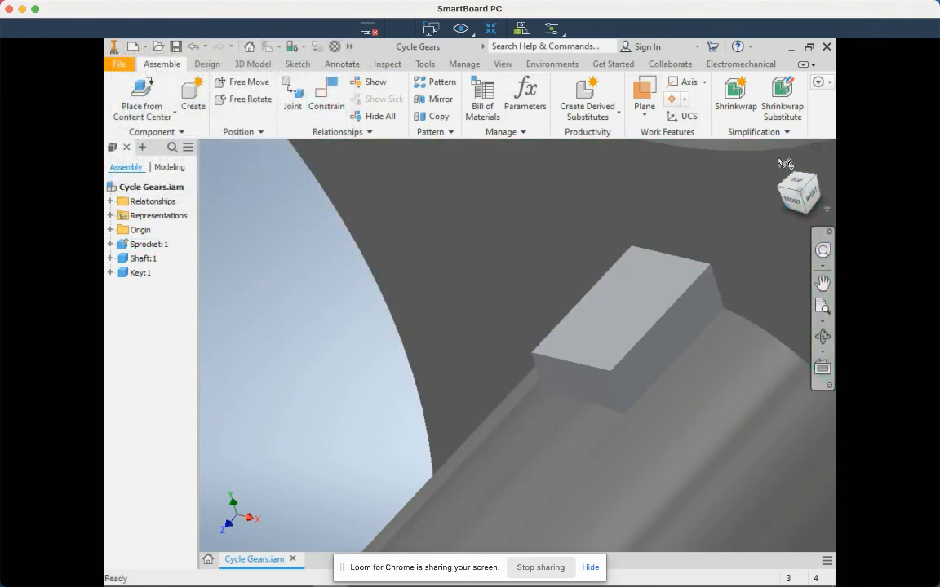
Switch to the GMetrix test window to reread the center of gravity question, and return to the Inventor assembly
{"action": "left_click", "coordinate": [782, 165]}
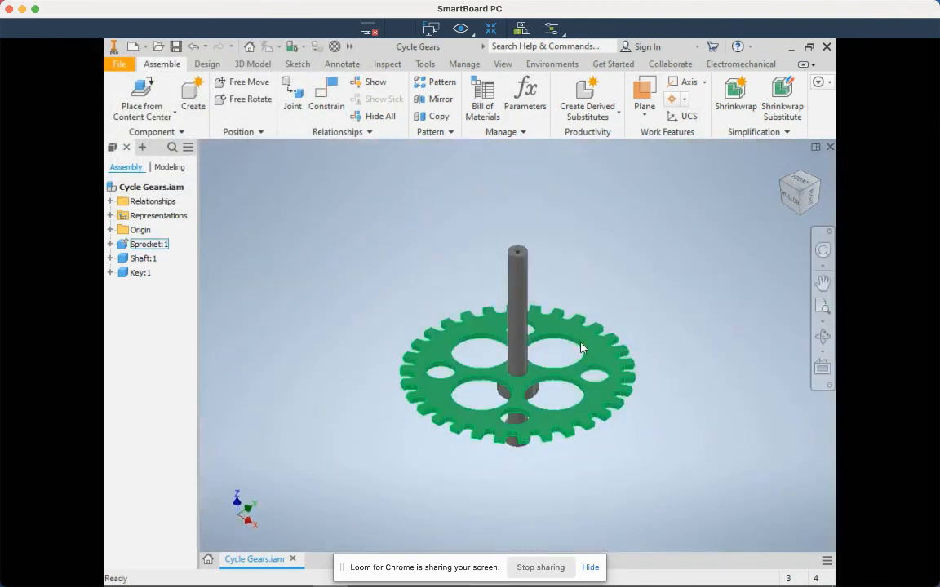
{"action": "key", "text": "alt+Tab"}
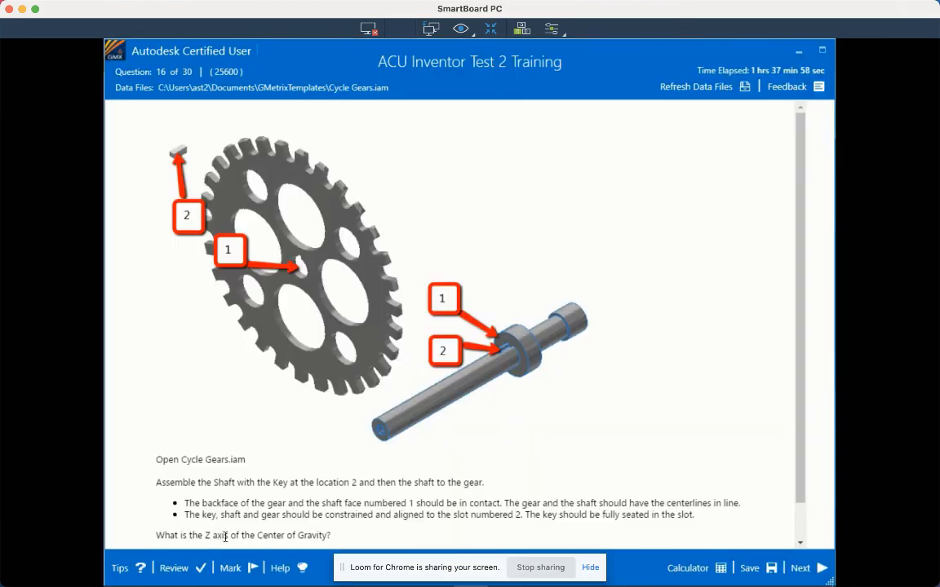
{"action": "key", "text": "alt+Tab"}
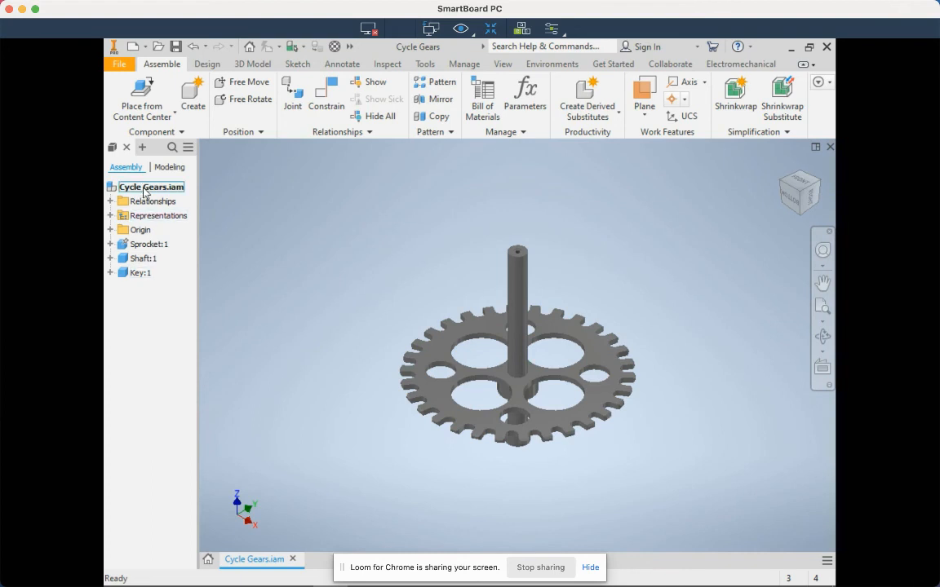
Open the physical properties in the iProperties of Cycle Gears.iam and check the required center of gravity axis against the test question
{"action": "right_click", "coordinate": [144, 191]}
{"action": "left_click", "coordinate": [176, 359]}
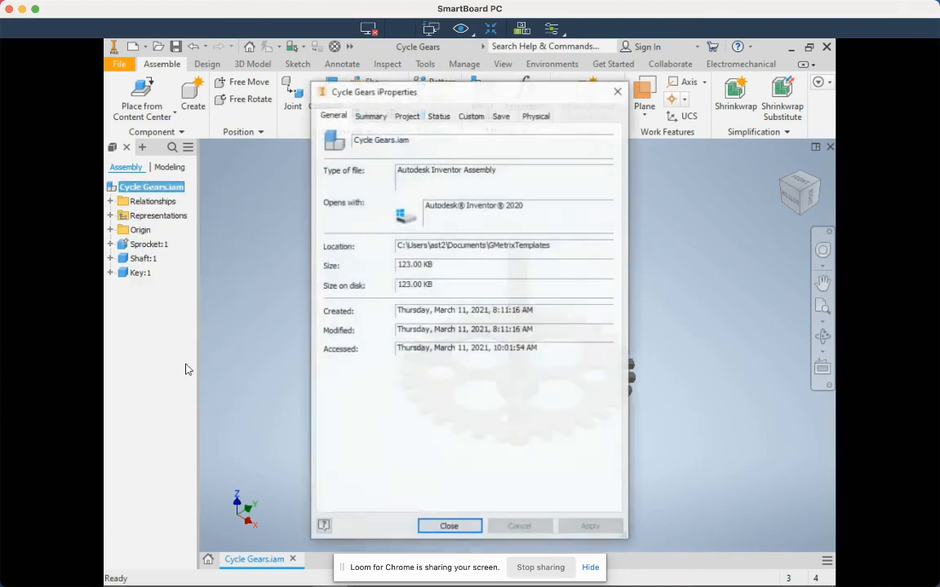
{"action": "left_click", "coordinate": [532, 117]}
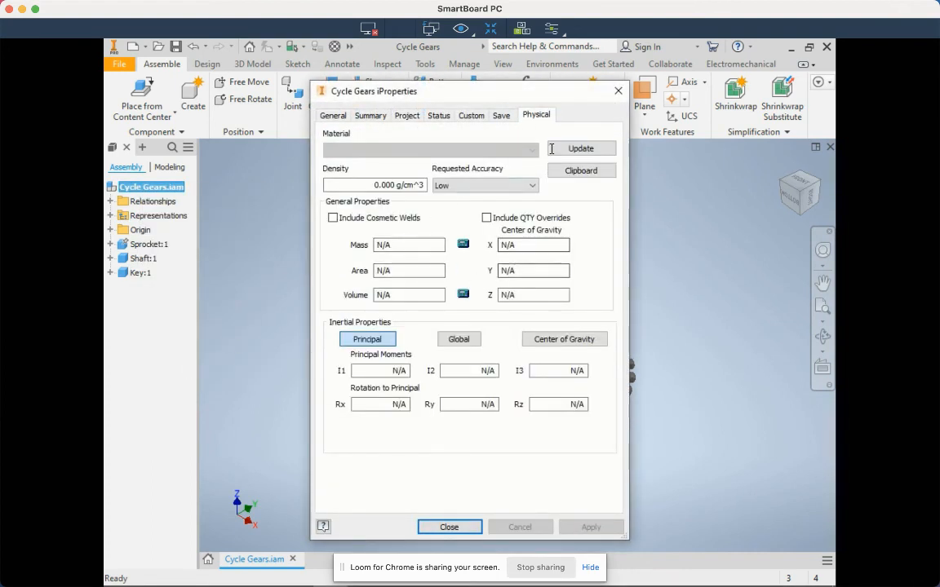
{"action": "key", "text": "alt+Tab"}
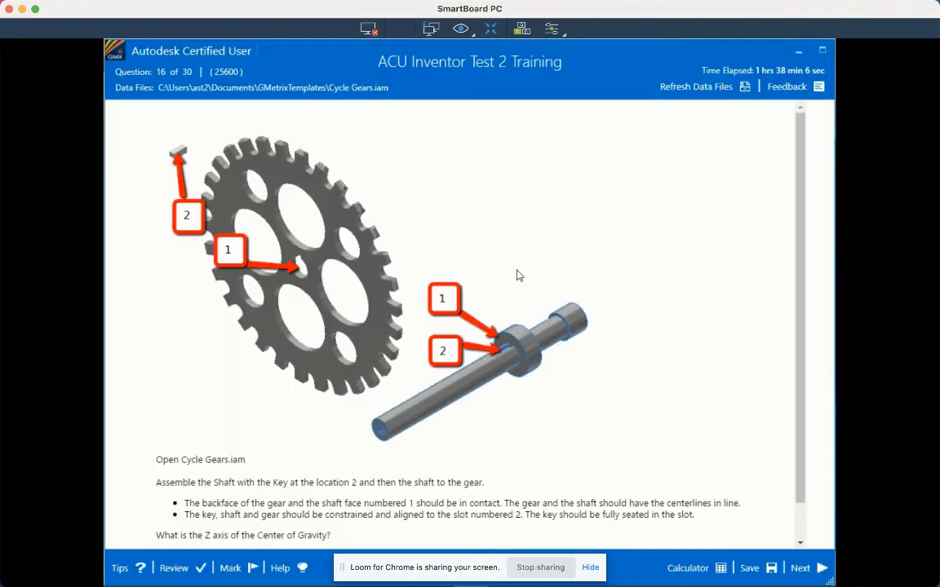
{"action": "key", "text": "alt+Tab"}
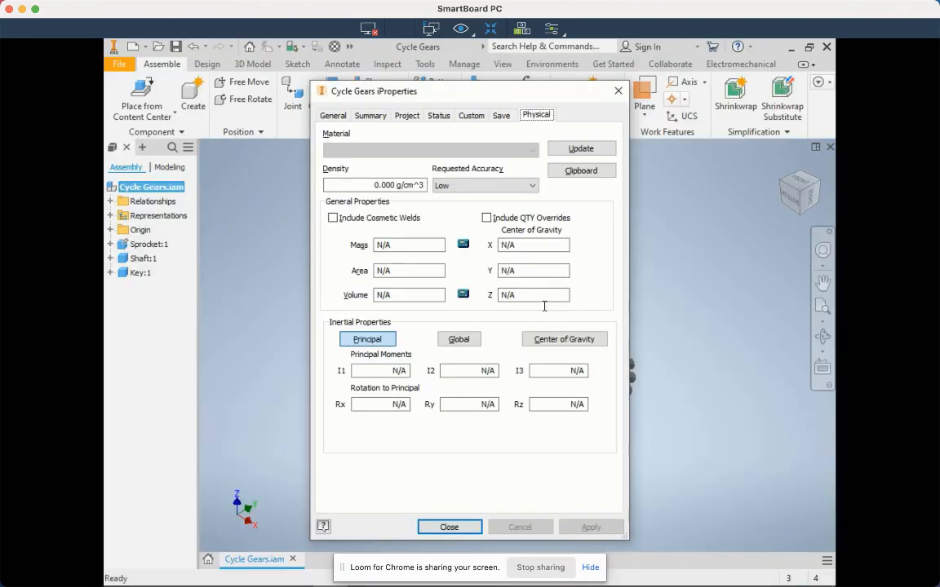